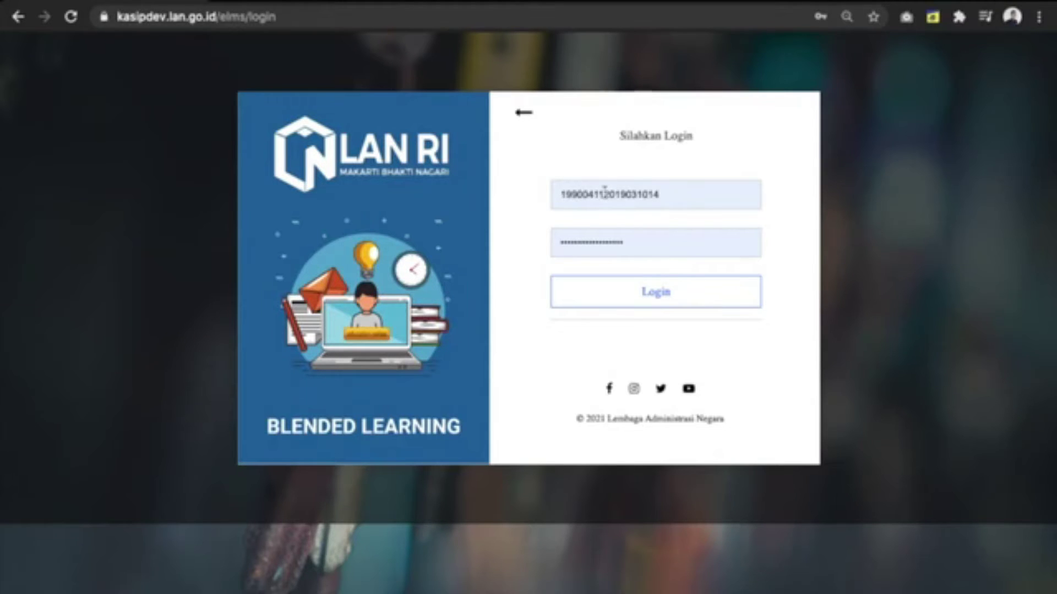
Step: Sign in to the ELMS using the saved account from Chrome's autofill
double_click(579, 198)
click(649, 182)
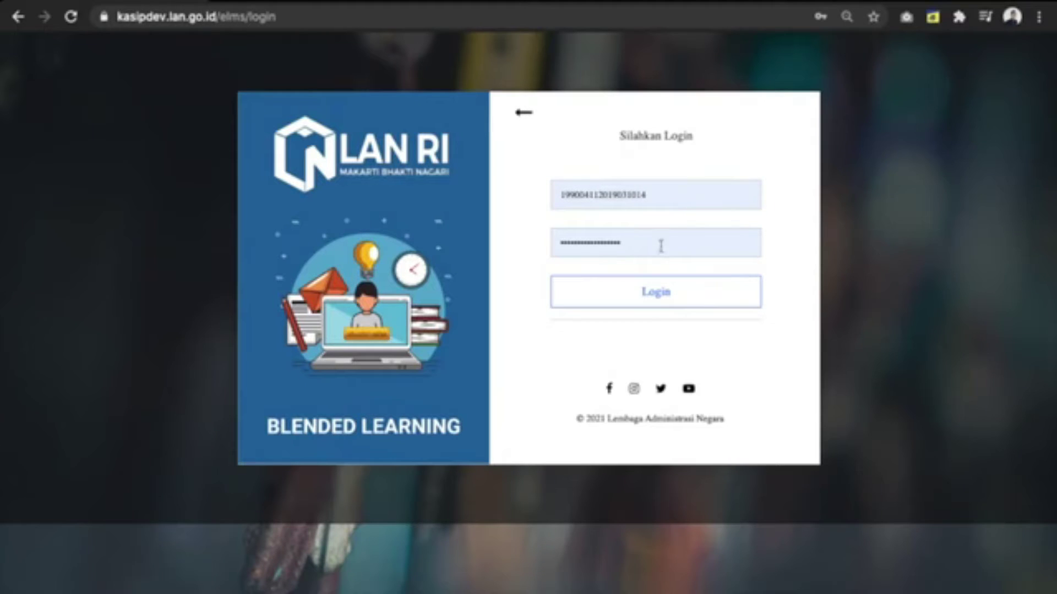
click(663, 293)
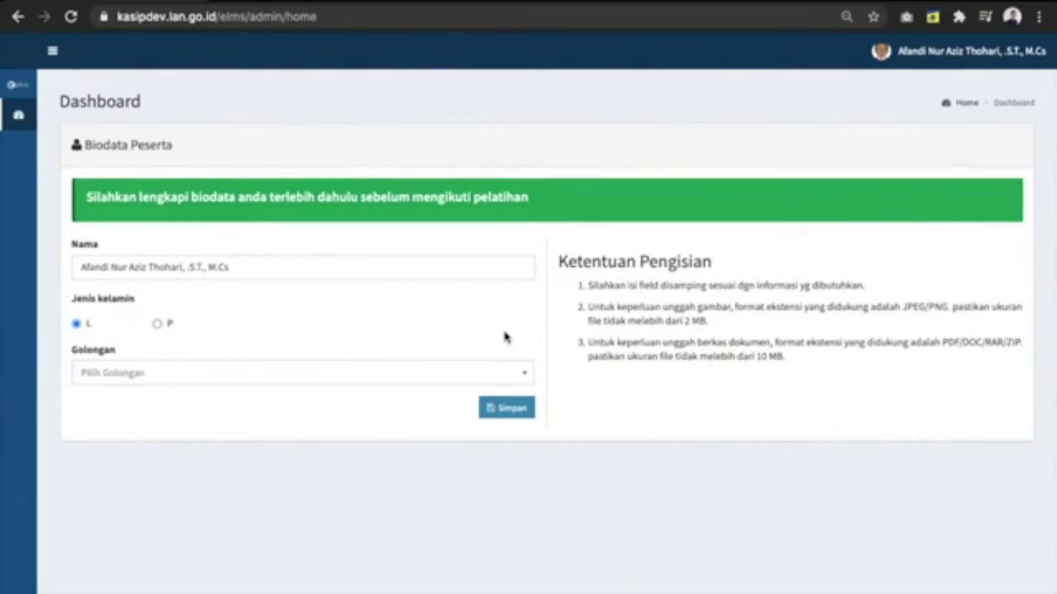
Step: Choose Golongan IIIA in the participant biodata and save it
click(454, 372)
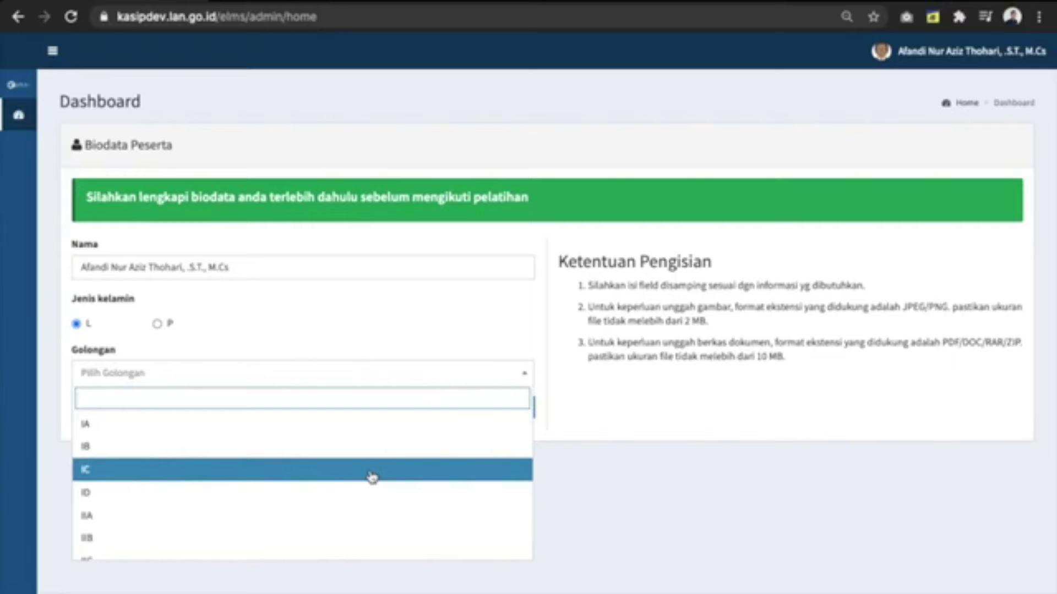
scroll(373, 476, down, 3)
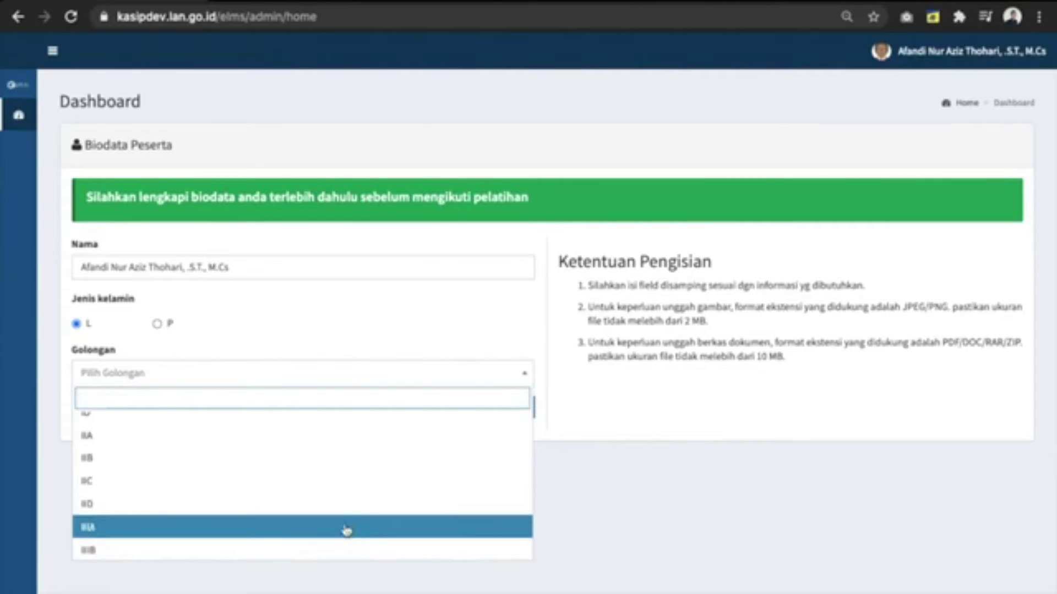
click(345, 529)
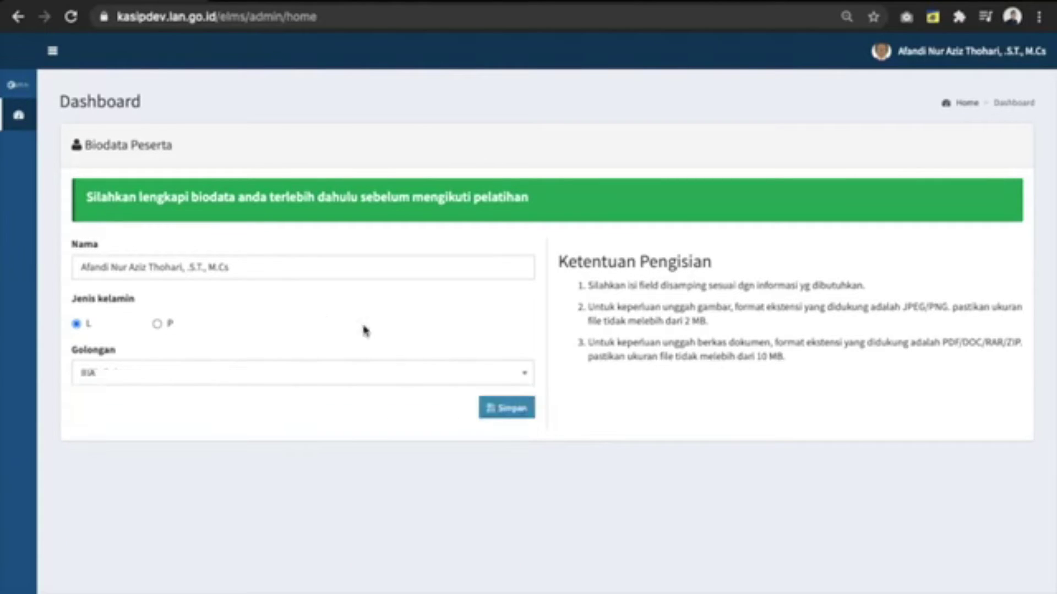
click(517, 417)
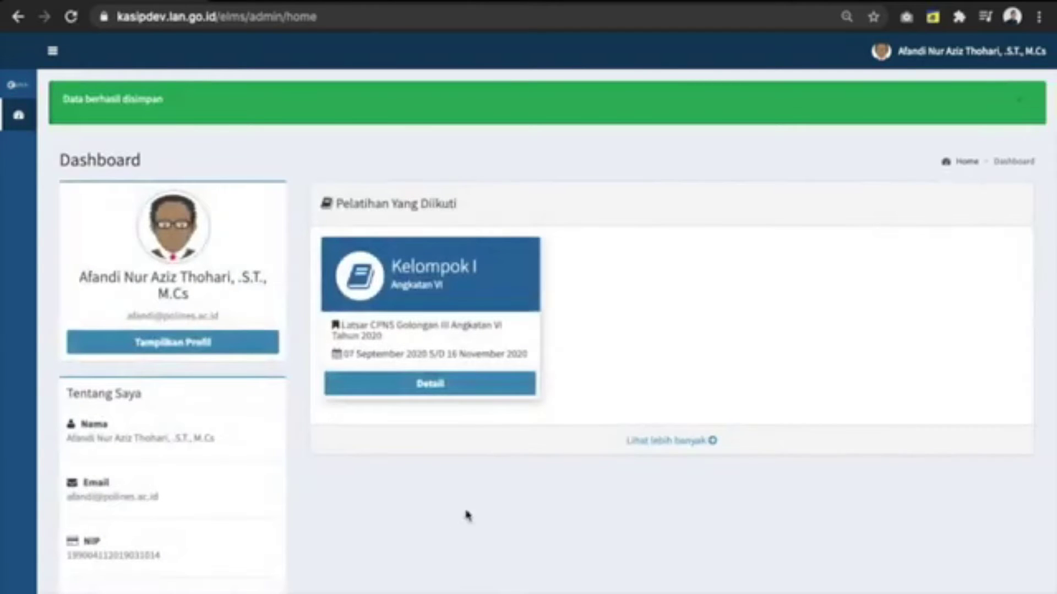
Step: Review the Kelompok I, Angkatan VI Latsar CPNS course card, highlighting its group name, title and start date
scroll(451, 529, down, 1)
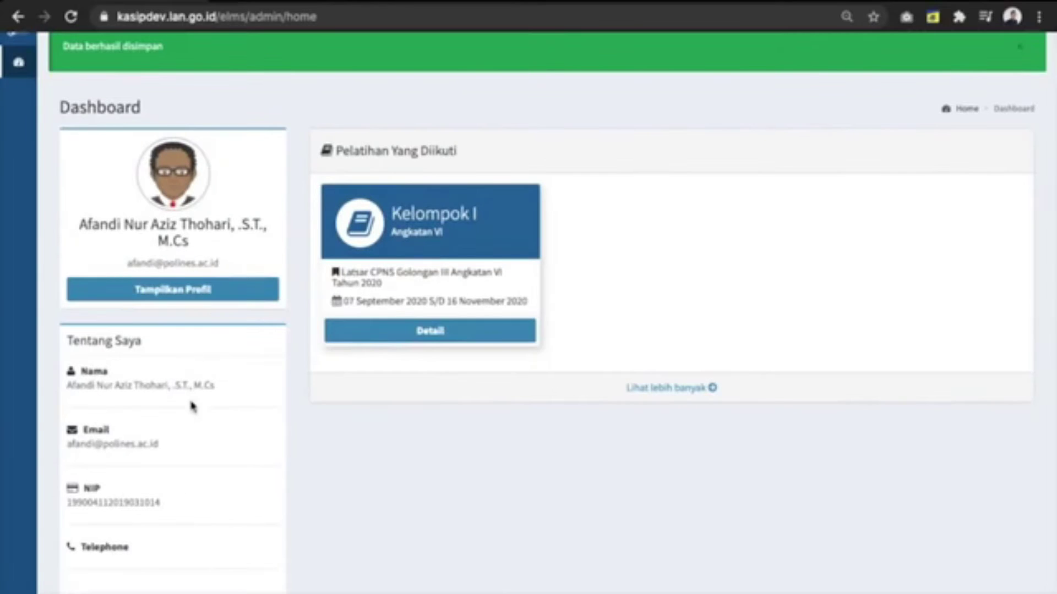
scroll(192, 406, up, 1)
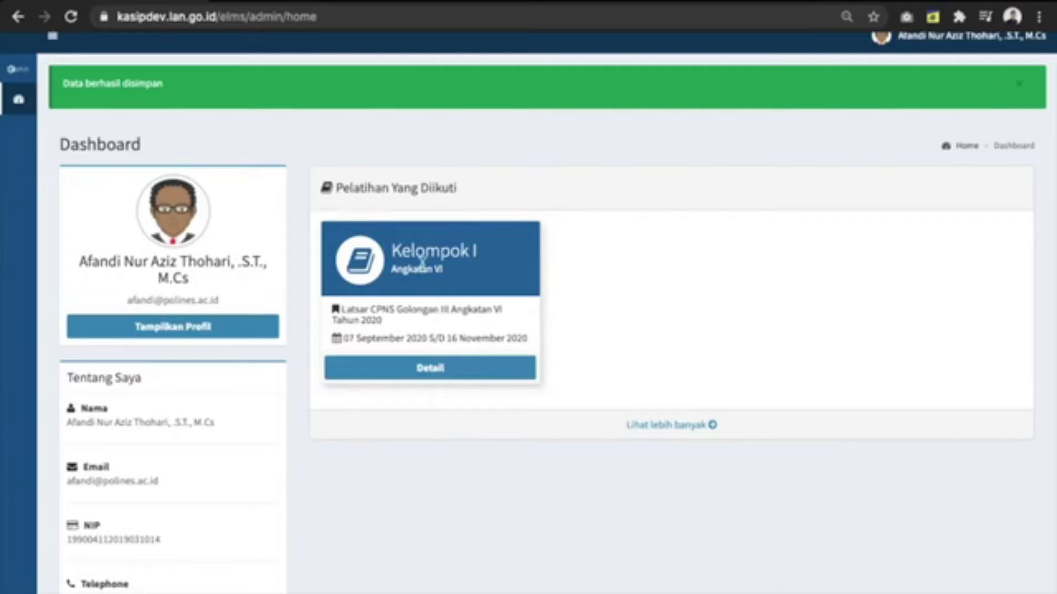
drag(393, 253, 467, 251)
click(448, 269)
click(436, 292)
drag(415, 324, 340, 308)
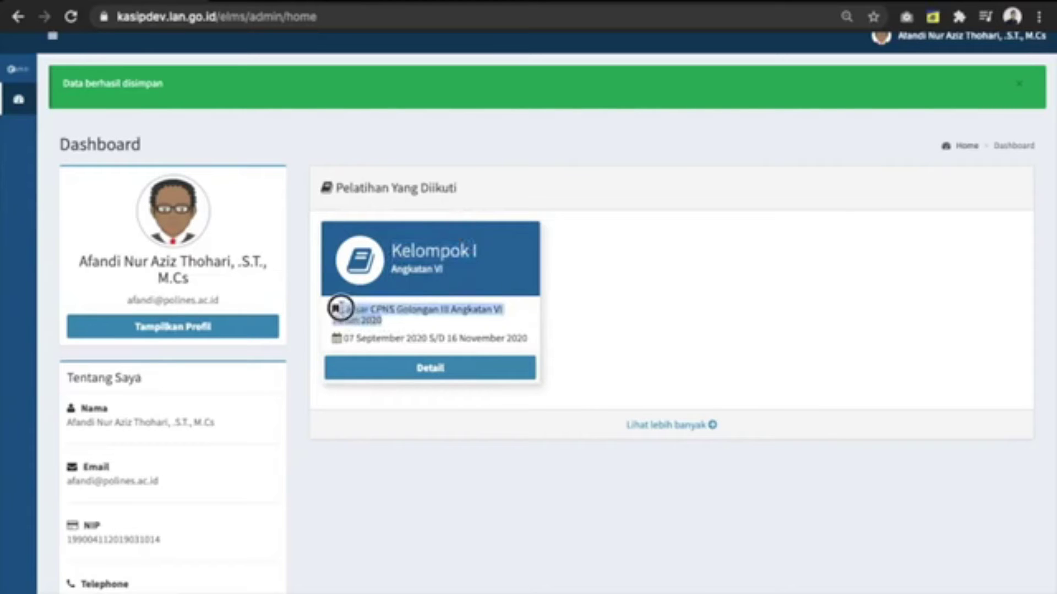
click(350, 339)
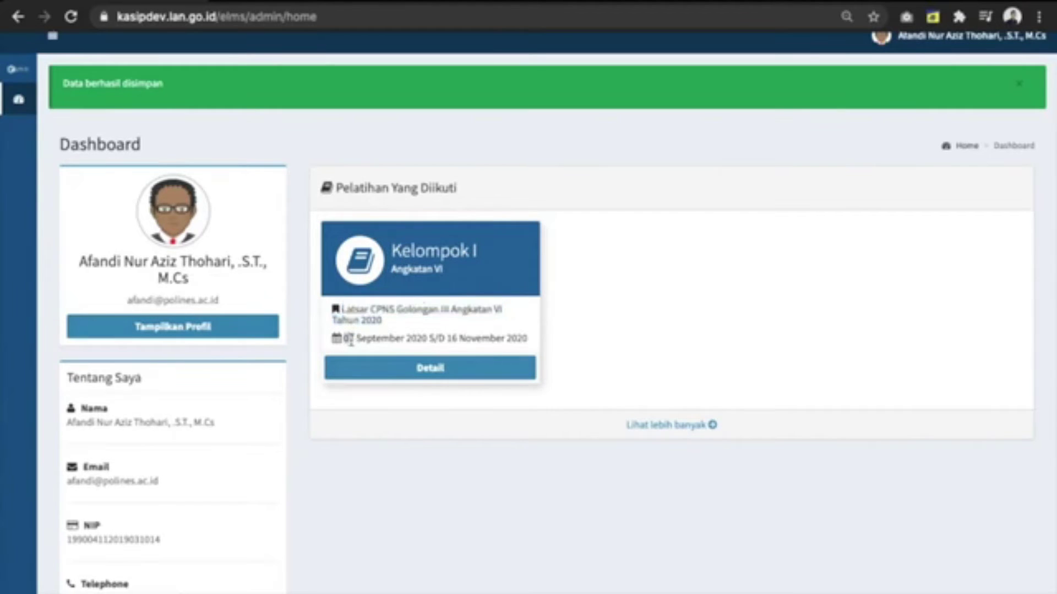
double_click(350, 339)
click(429, 304)
Step: Open the Kelompok I course details and look through them
click(390, 363)
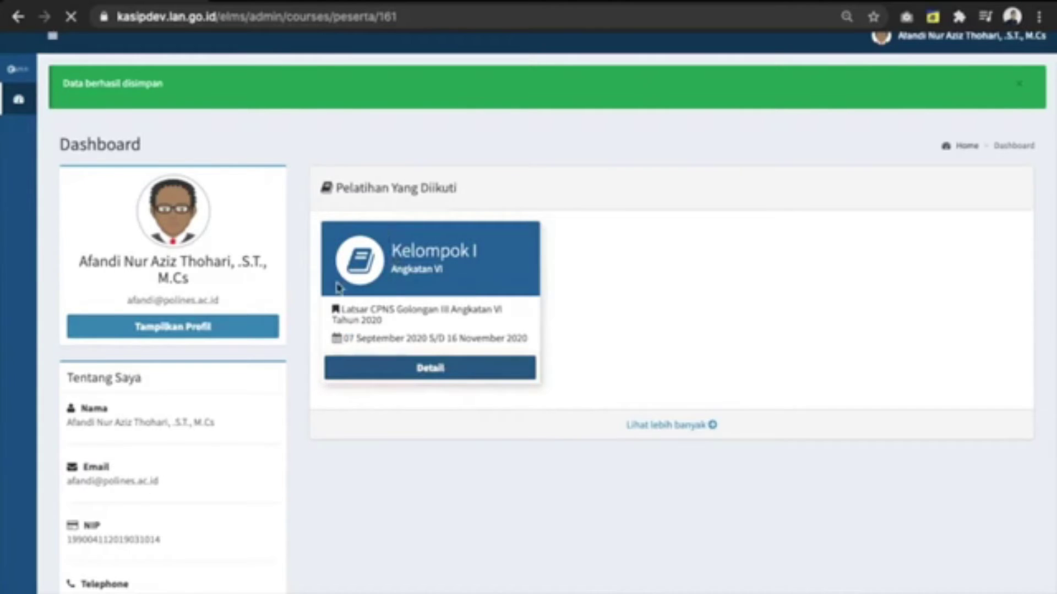
scroll(370, 381, down, 1)
scroll(370, 381, down, 1)
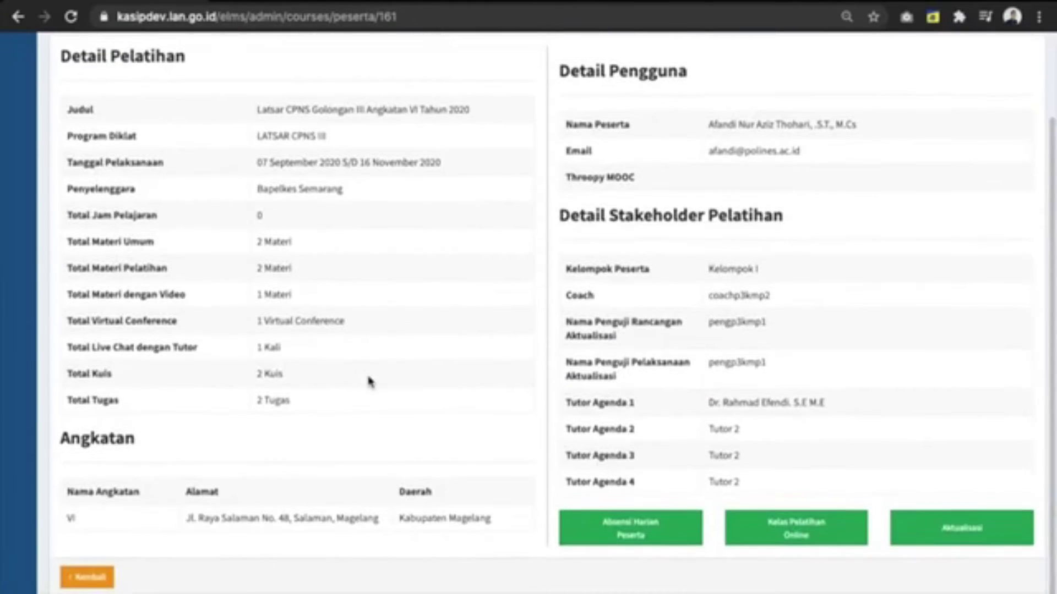
scroll(472, 242, up, 1)
scroll(495, 247, down, 1)
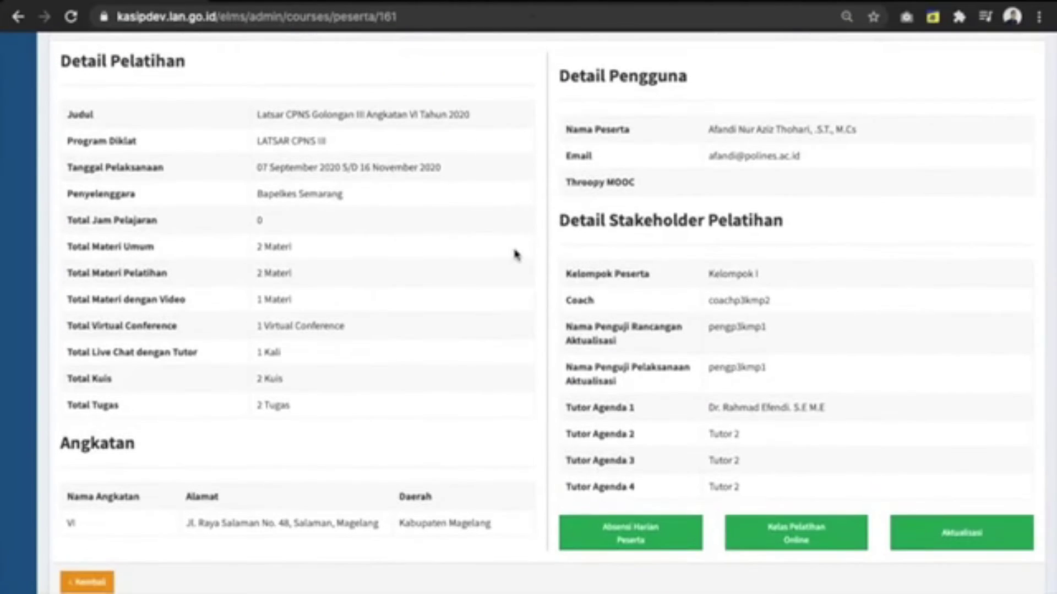
Step: Check the morning and afternoon times on the Absensi Harian Peserta page
click(630, 528)
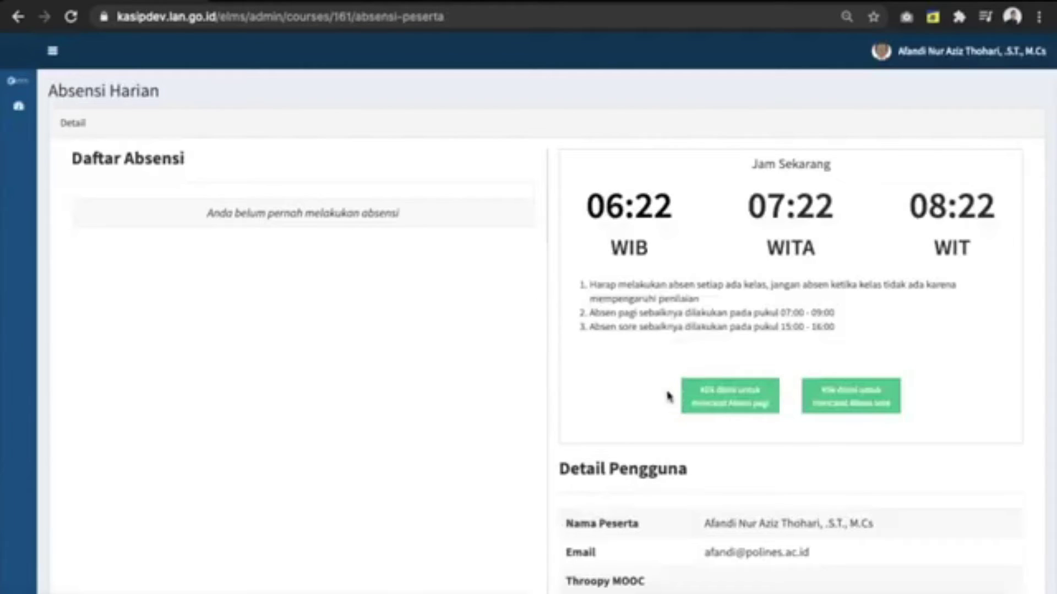
scroll(715, 447, down, 2)
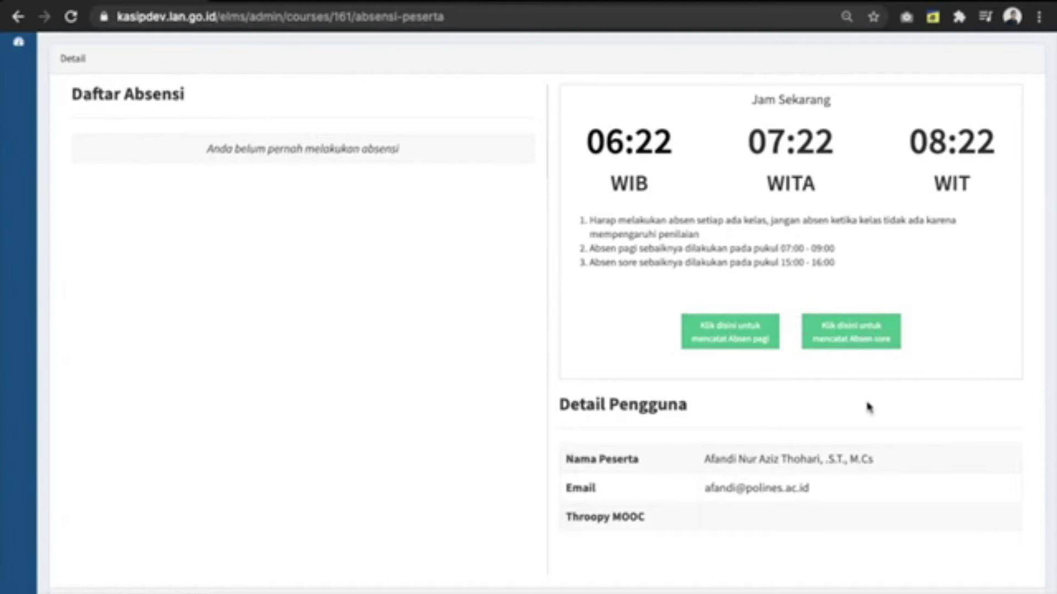
drag(777, 248, 836, 265)
scroll(837, 268, up, 1)
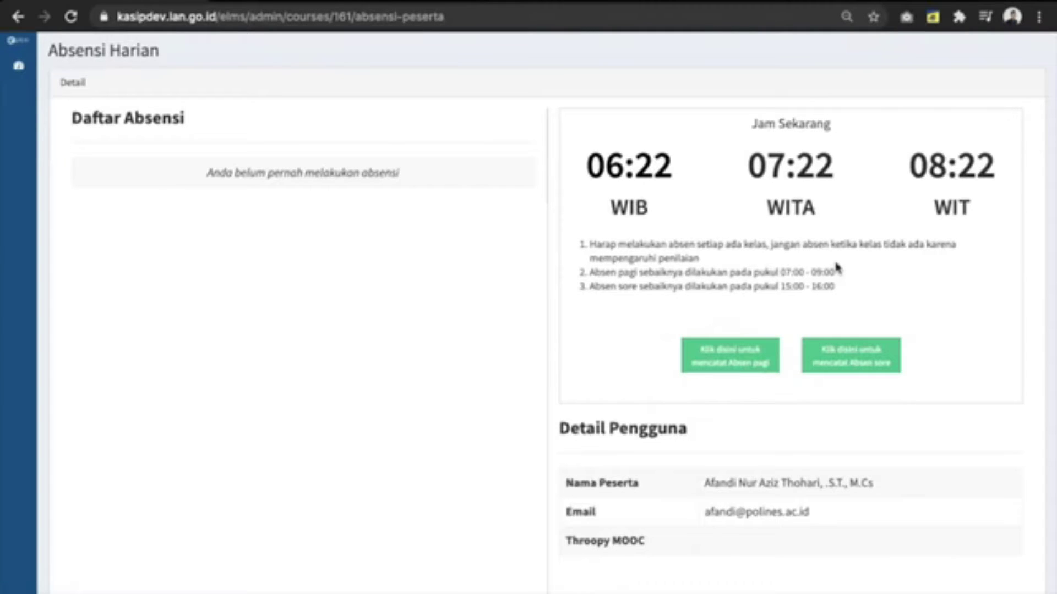
scroll(837, 268, up, 1)
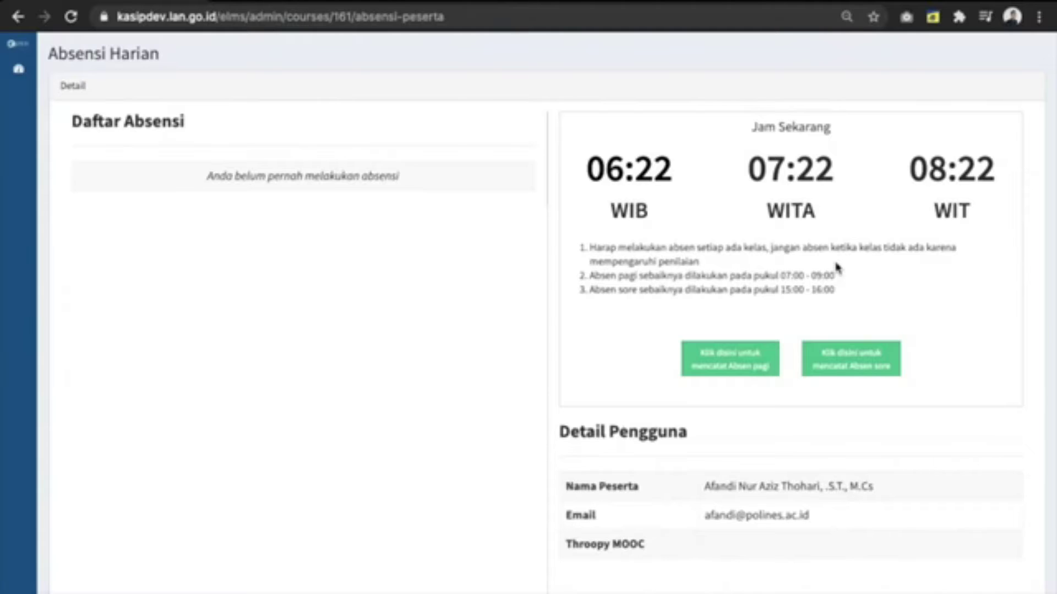
scroll(837, 268, up, 1)
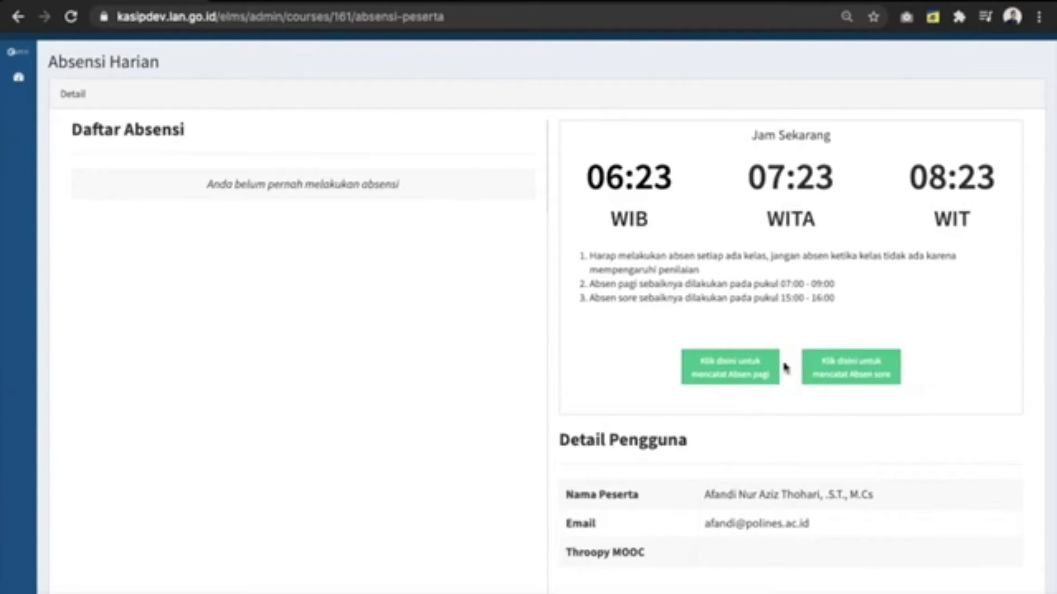
scroll(737, 410, down, 3)
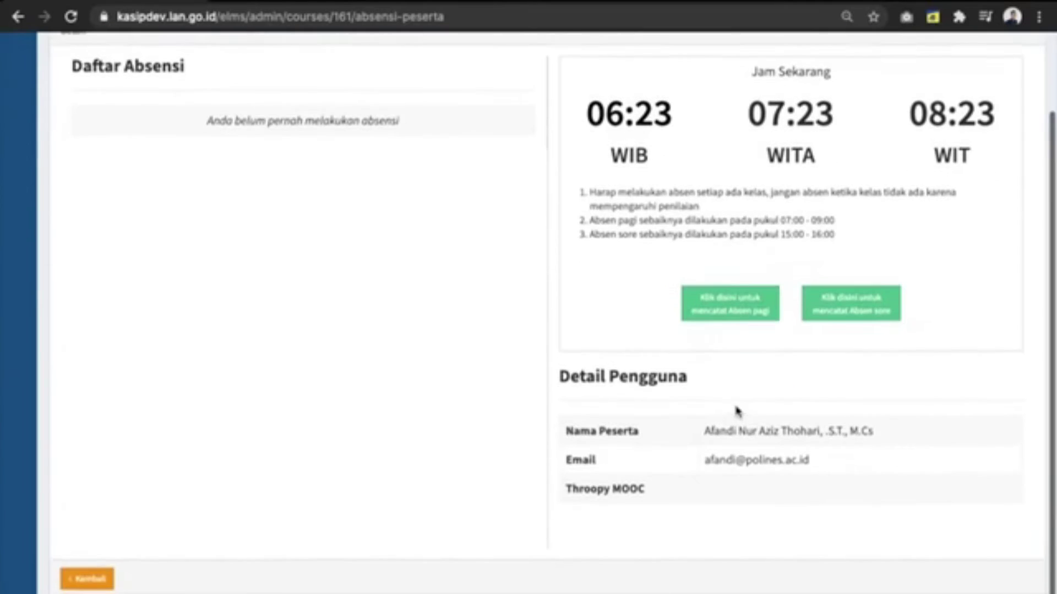
Step: Return to the course details and enter Kelas Pelatihan Online
click(87, 579)
scroll(436, 408, down, 2)
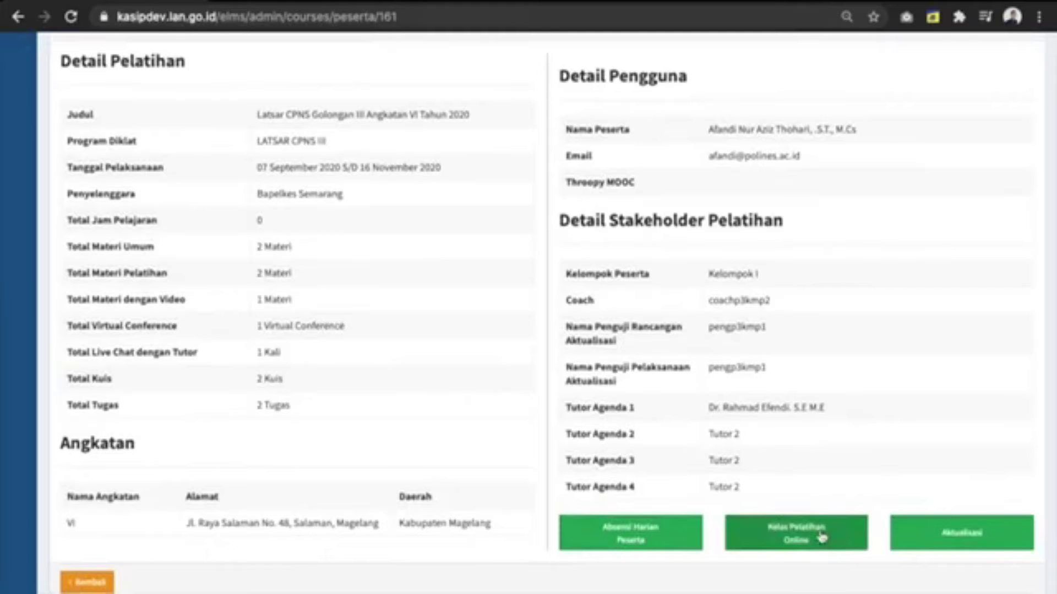
click(822, 536)
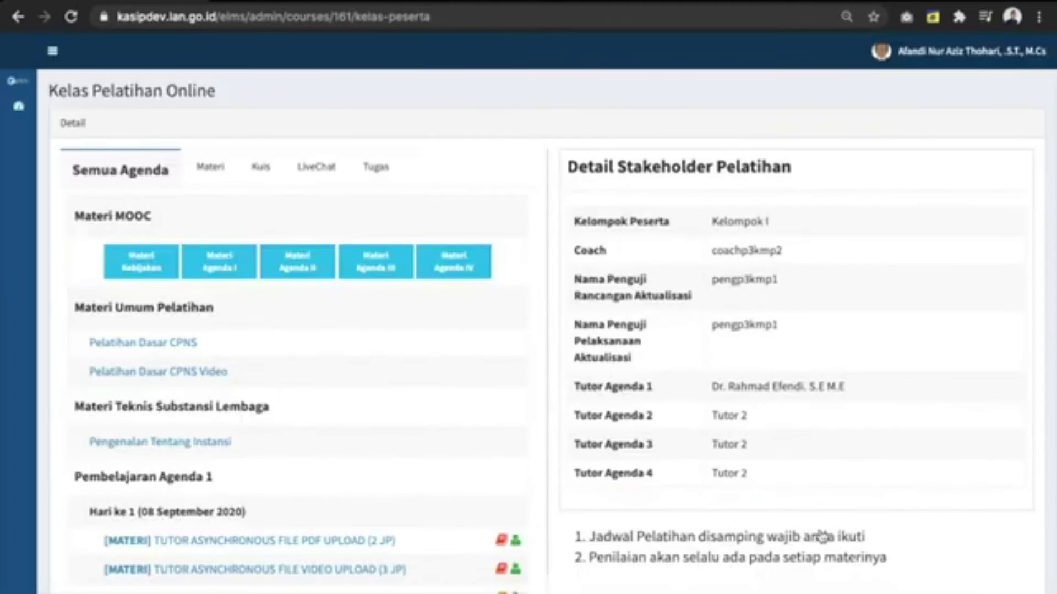
Step: Scroll the Semua Agenda list past Hari ke 1 (08 September 2020) to the Hari ke 2 quizzes and tasks
scroll(373, 505, down, 1)
scroll(373, 505, down, 10)
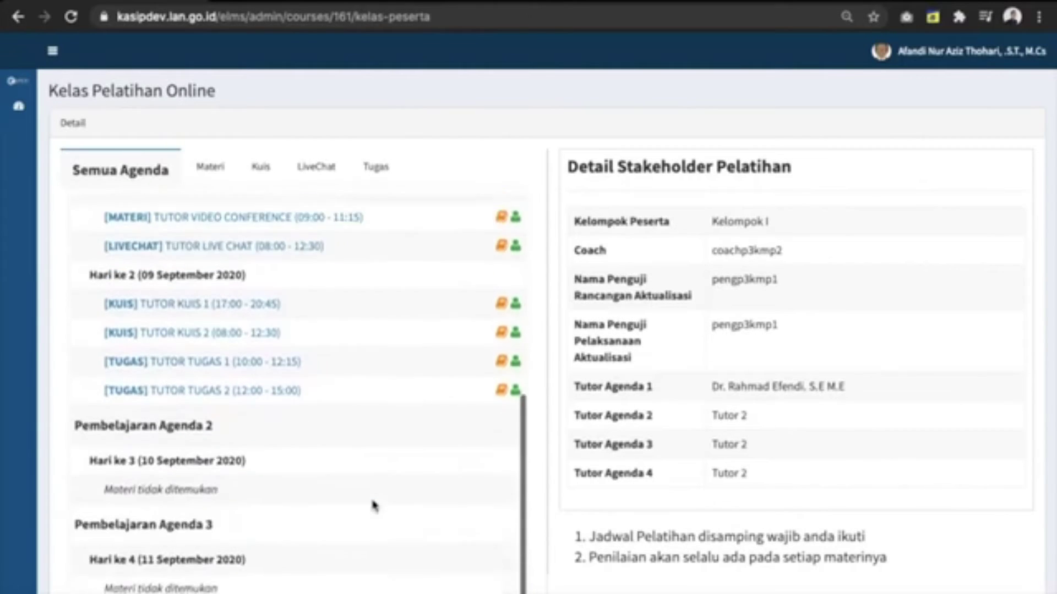
scroll(432, 474, up, 6)
scroll(432, 474, up, 3)
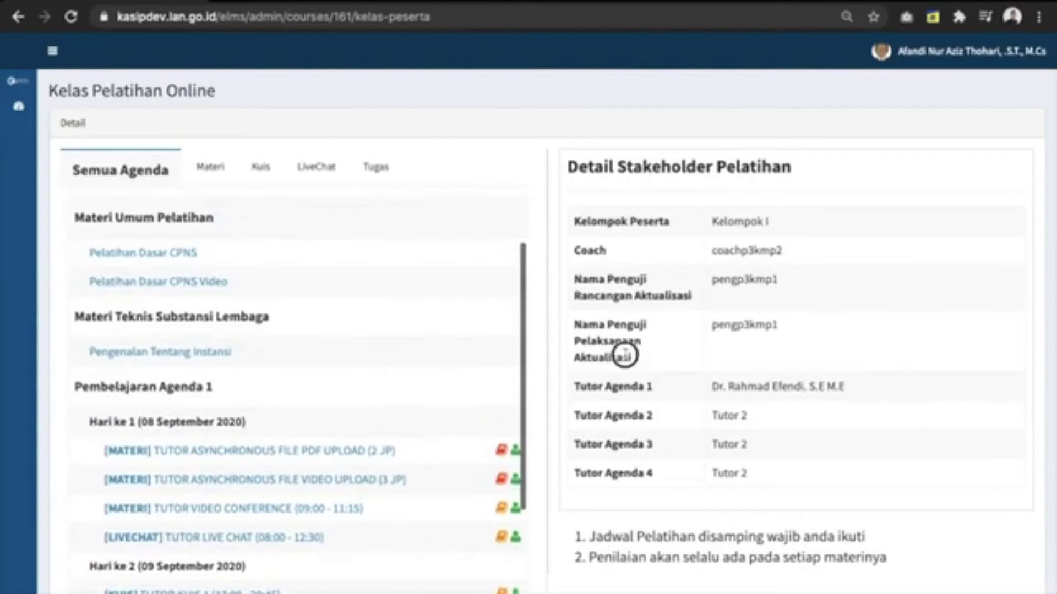
scroll(442, 377, up, 2)
scroll(413, 405, up, 1)
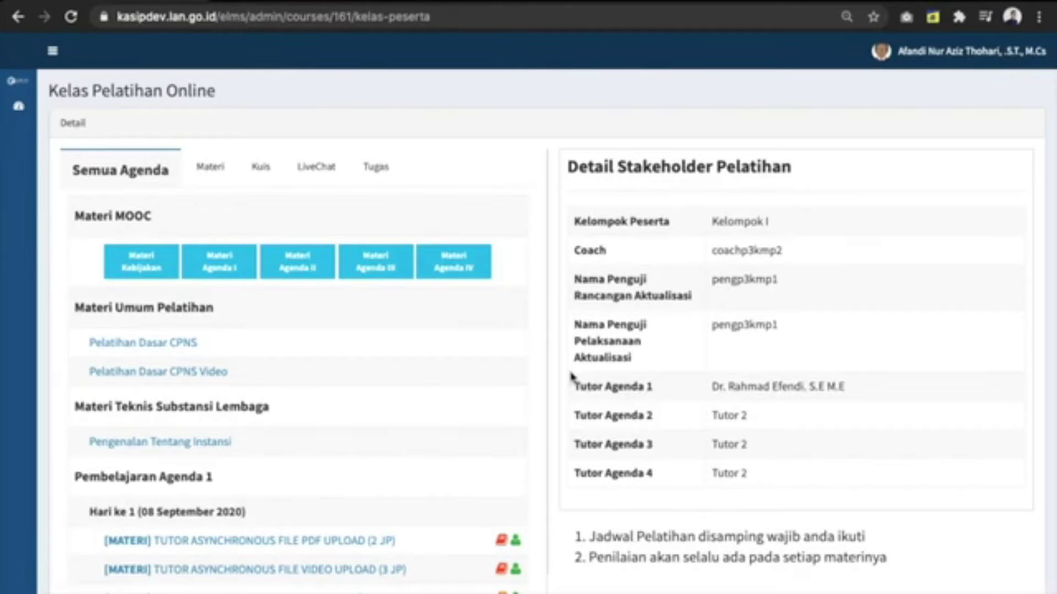
scroll(572, 380, down, 2)
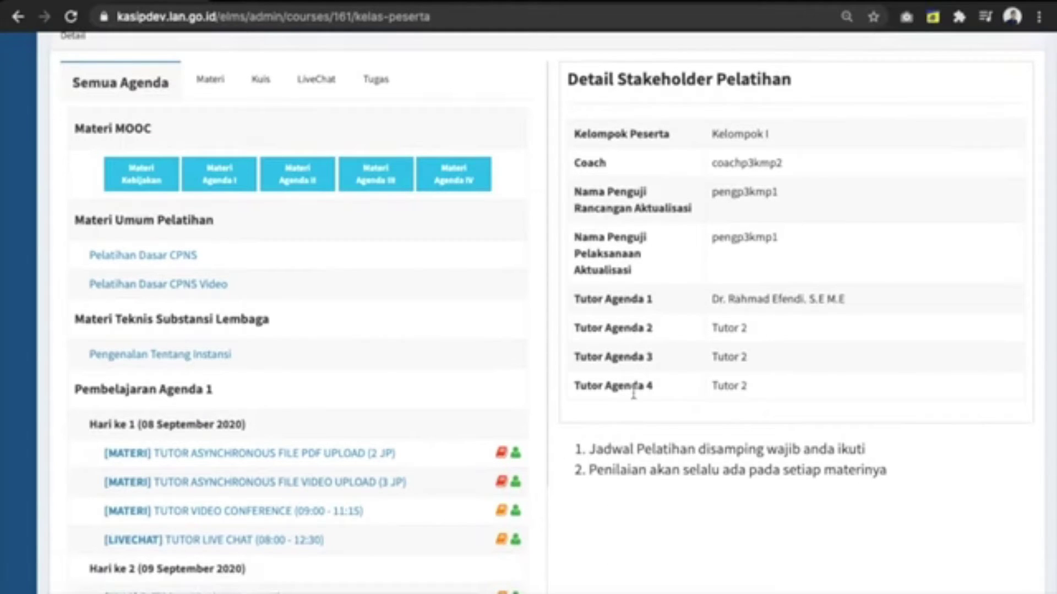
drag(119, 424, 254, 423)
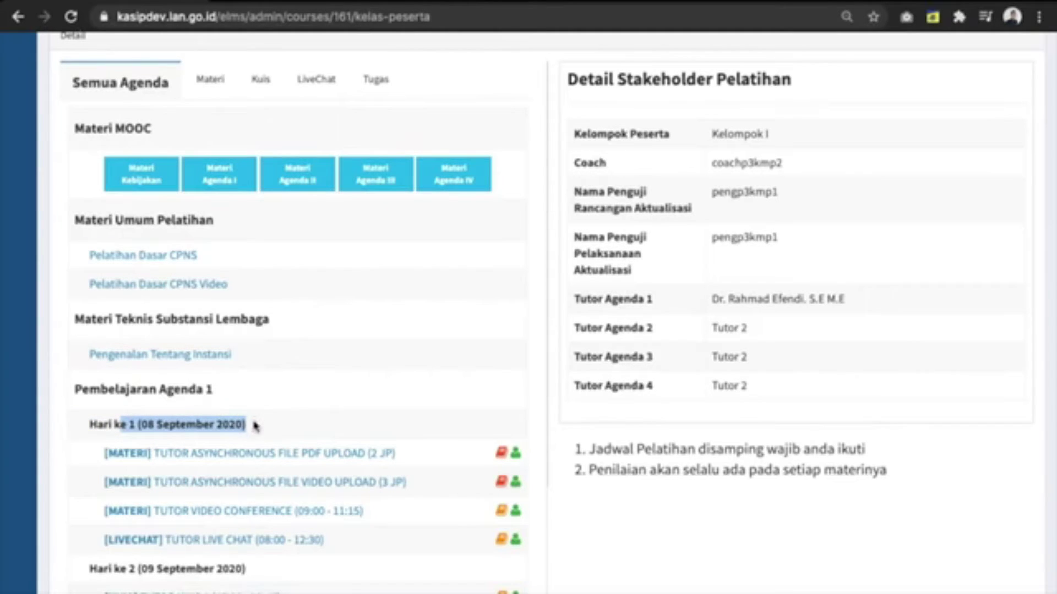
scroll(243, 462, down, 1)
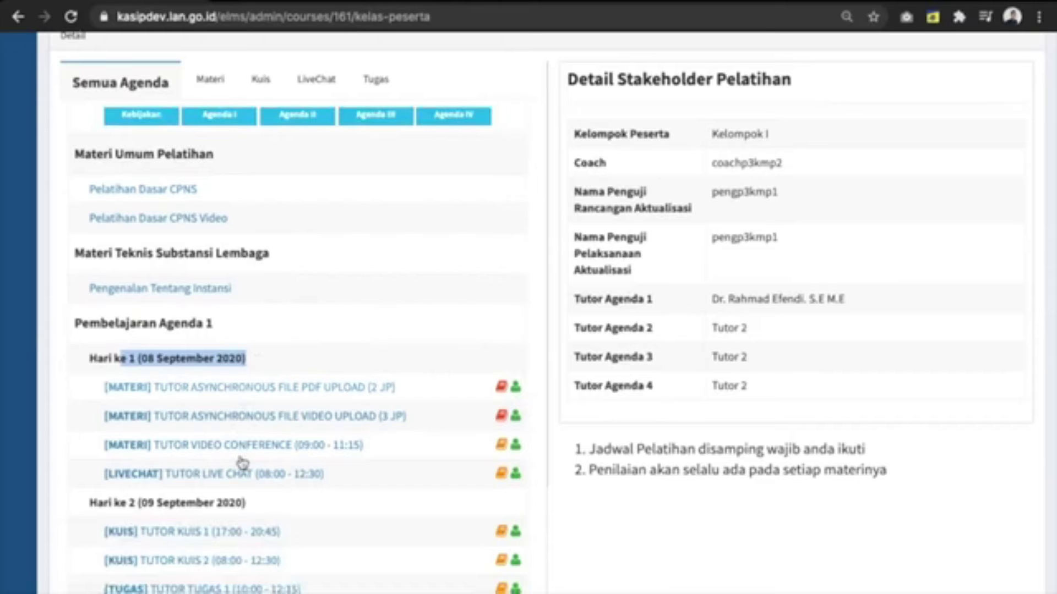
scroll(242, 462, down, 3)
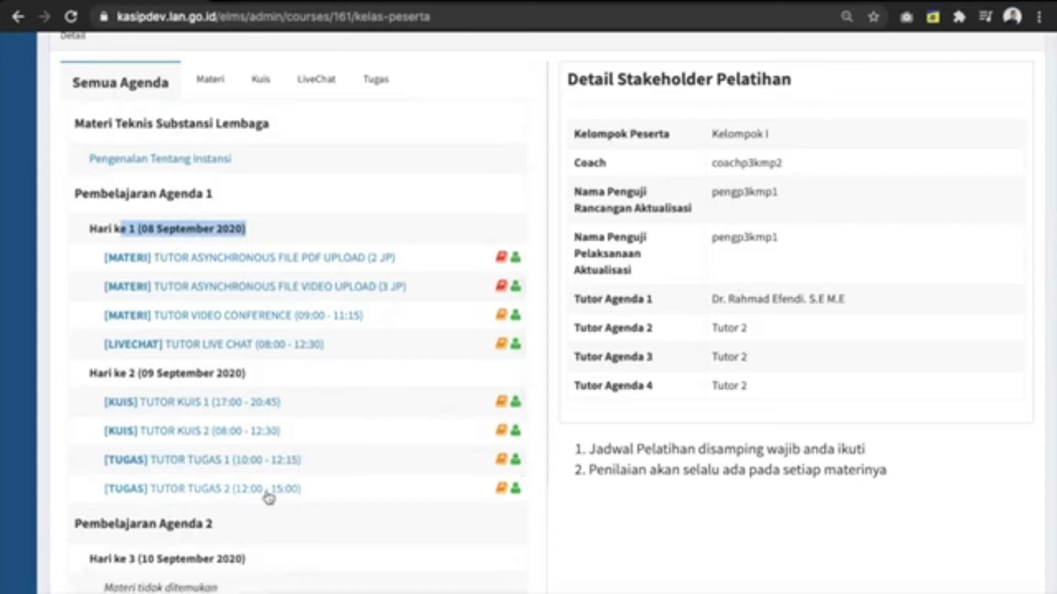
click(347, 411)
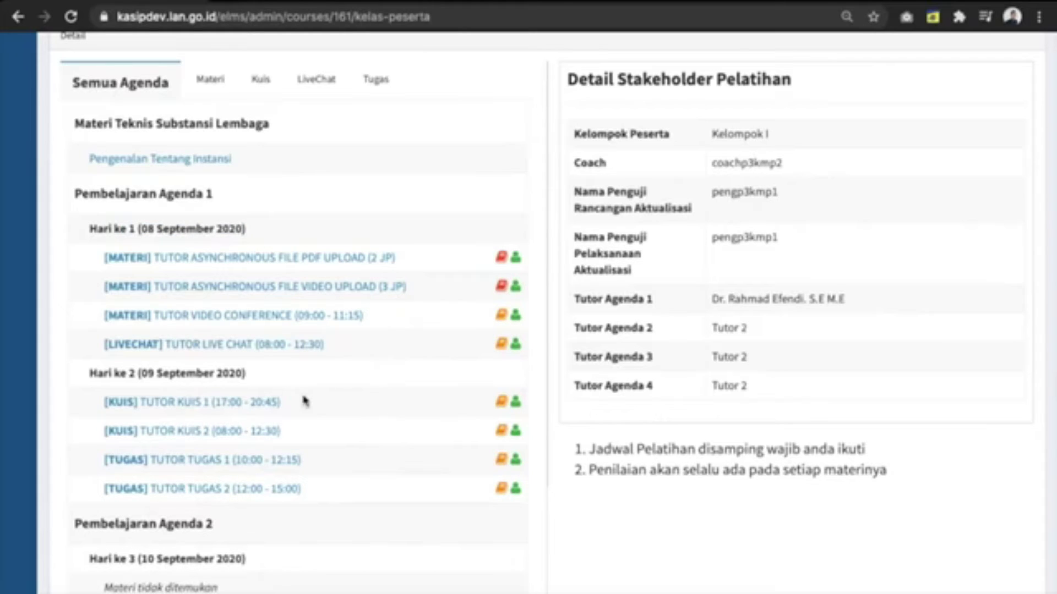
click(271, 410)
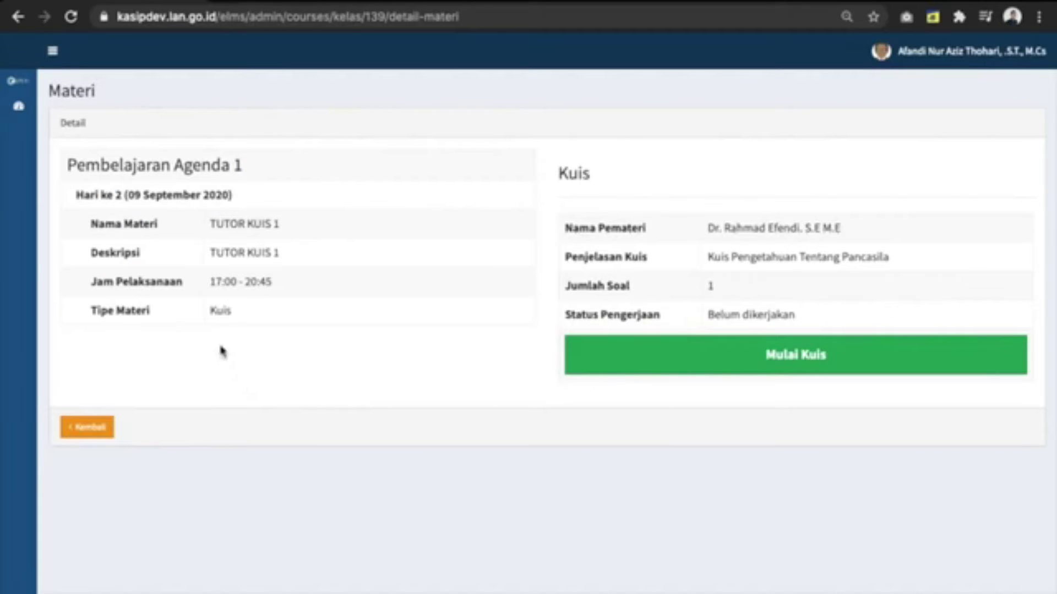
drag(210, 281, 281, 315)
click(263, 325)
click(94, 430)
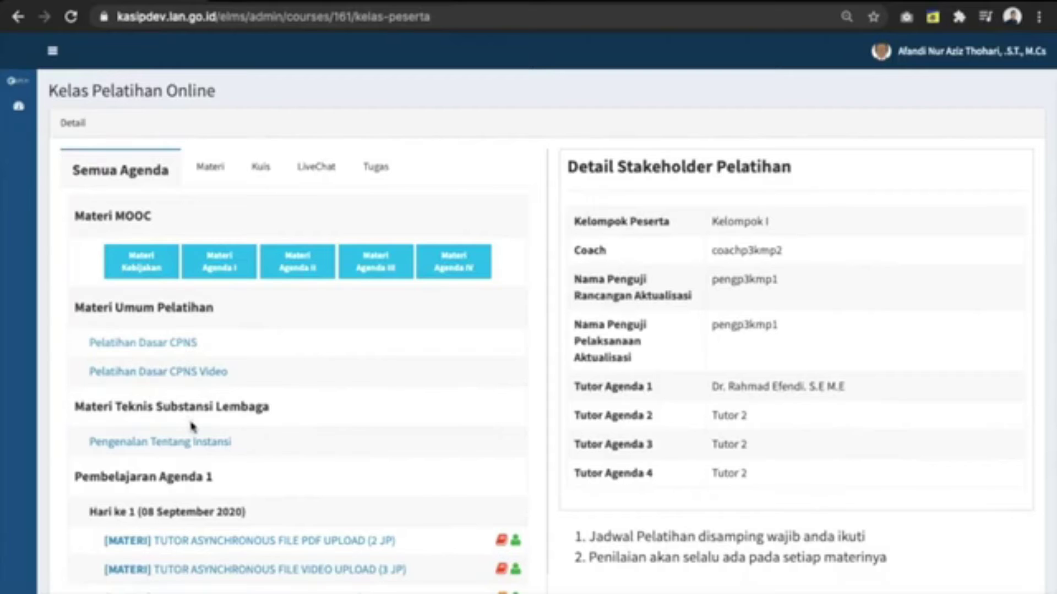
click(150, 267)
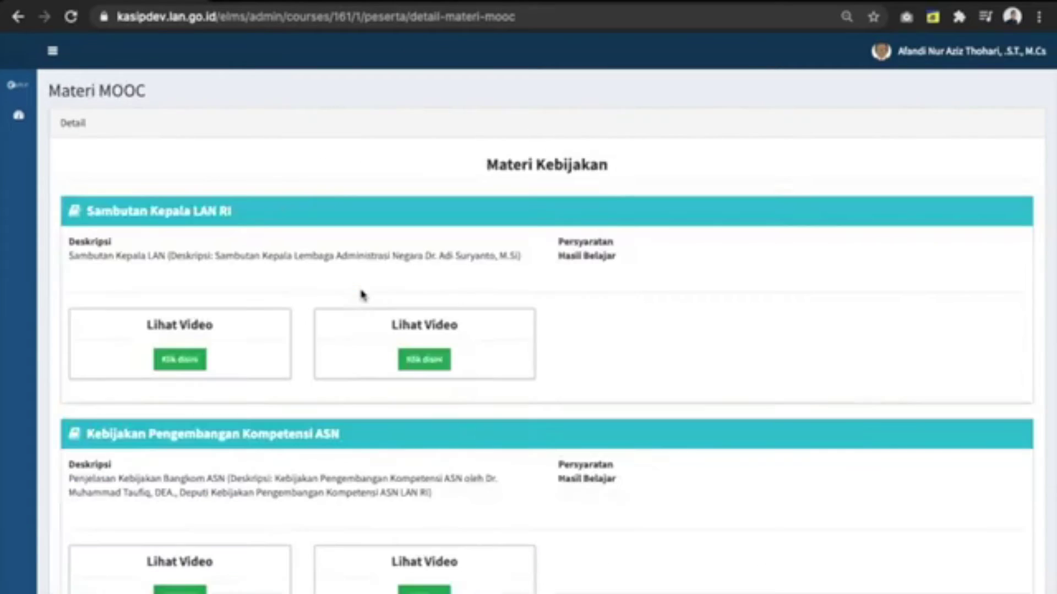
scroll(355, 380, down, 1)
scroll(354, 382, down, 5)
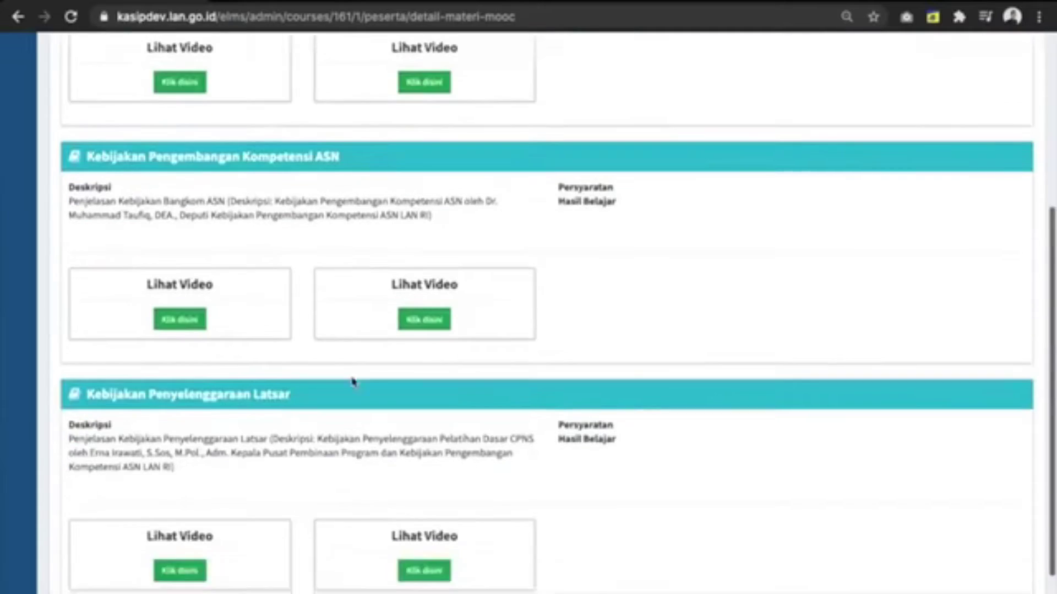
scroll(344, 475, up, 6)
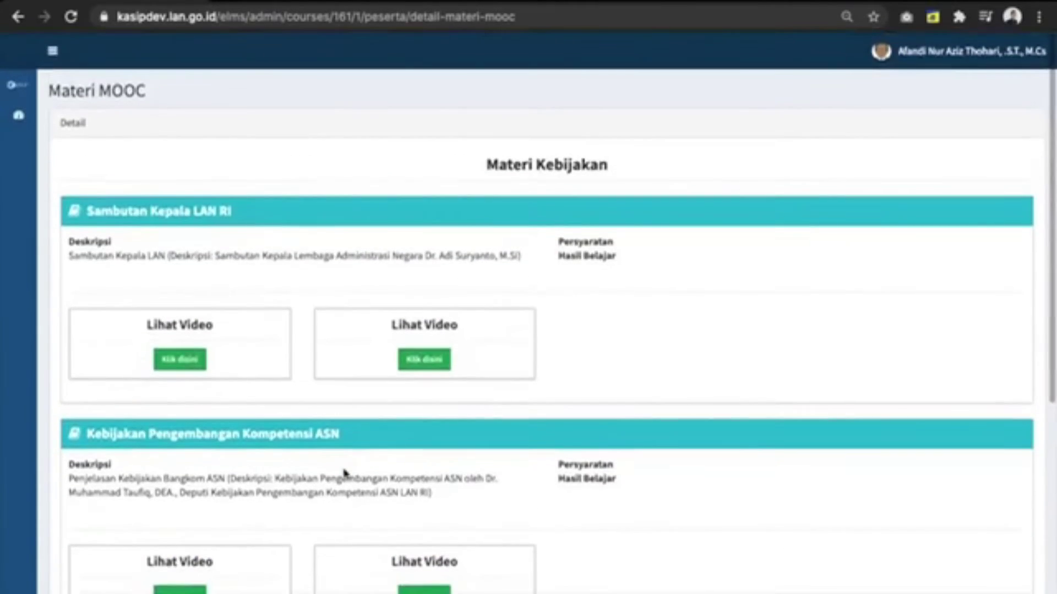
scroll(343, 475, down, 6)
scroll(248, 502, down, 1)
click(83, 580)
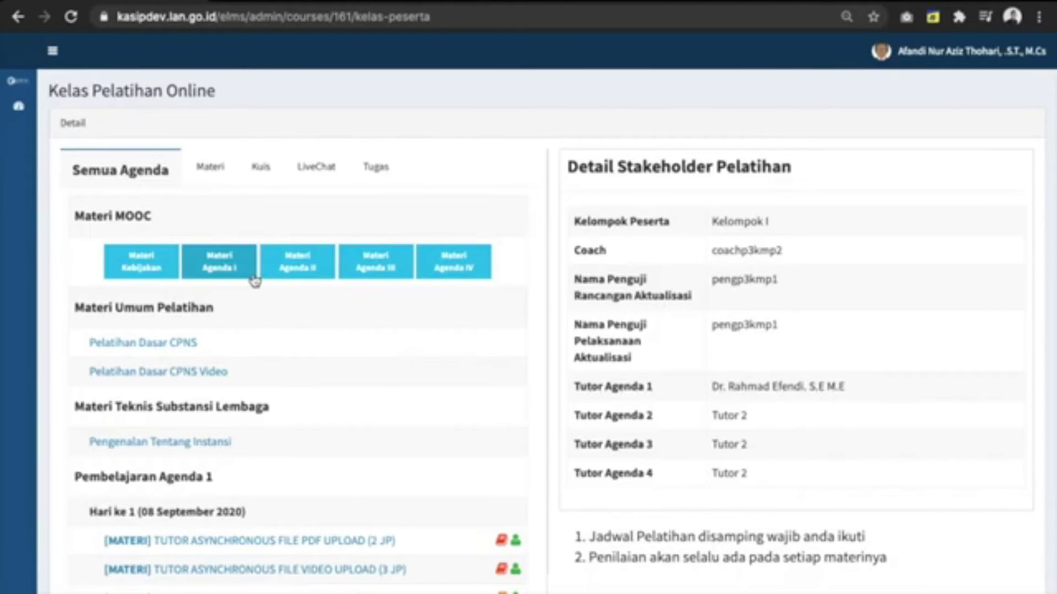
scroll(311, 328, down, 1)
scroll(311, 328, up, 1)
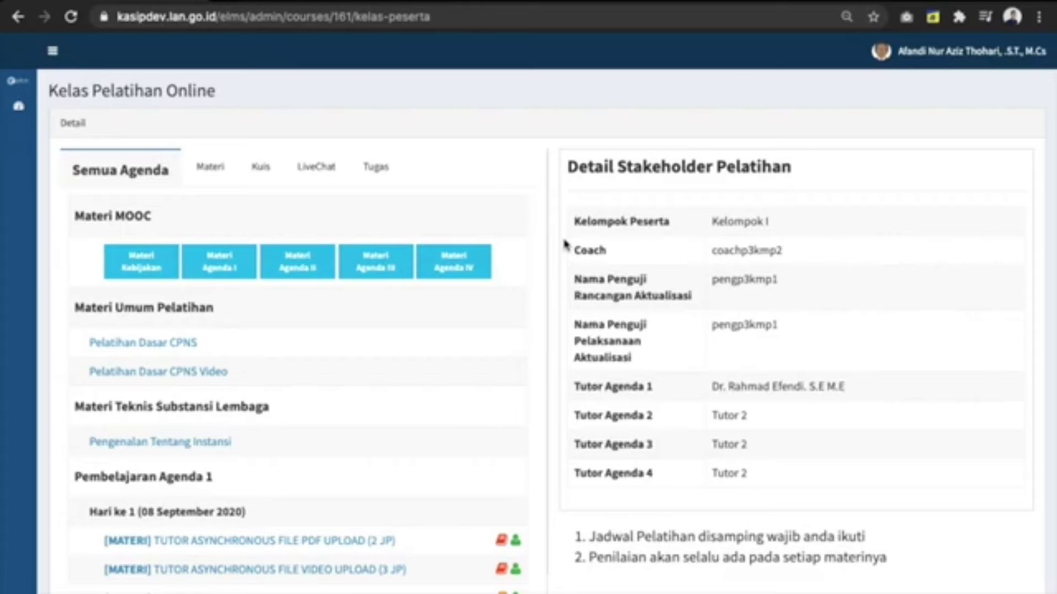
scroll(529, 342, down, 3)
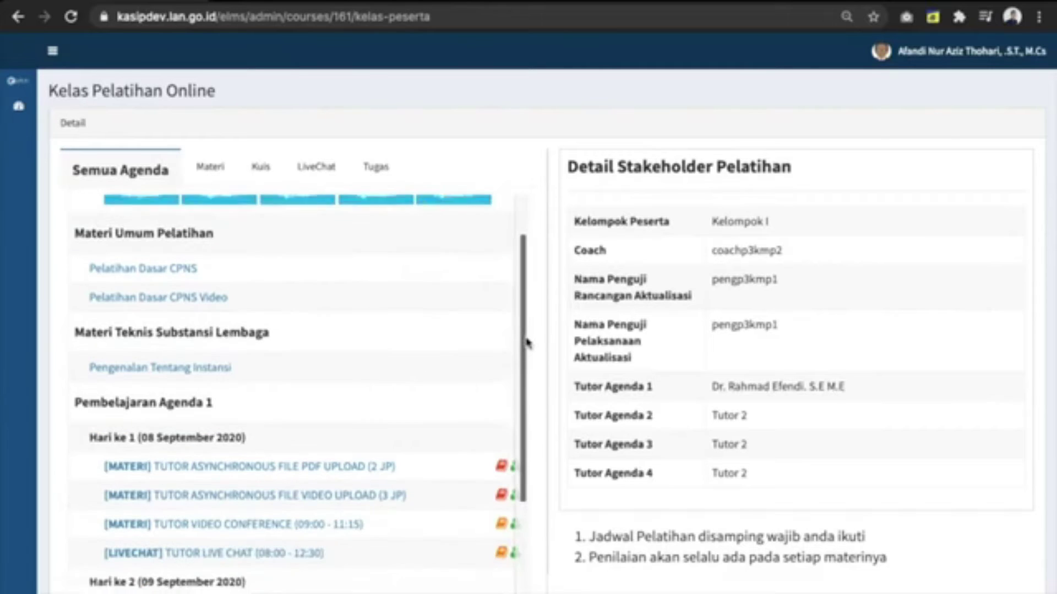
scroll(560, 337, down, 2)
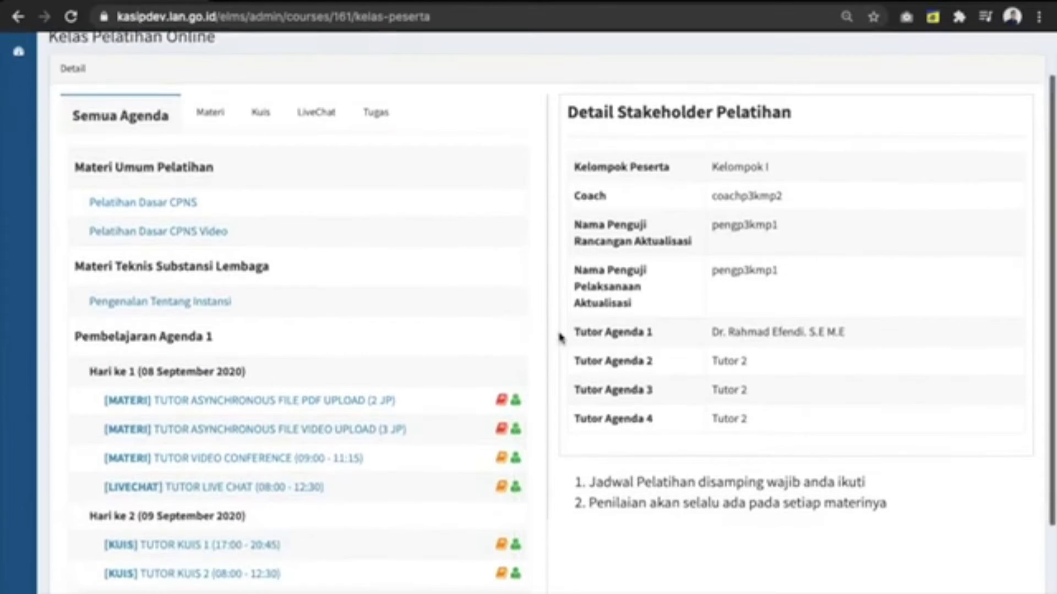
scroll(402, 426, down, 1)
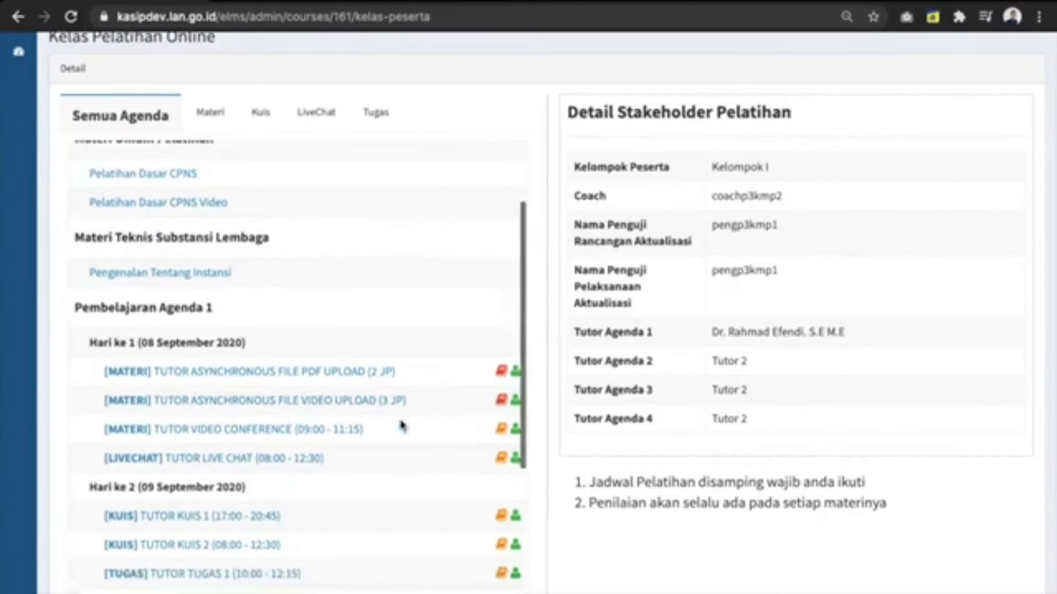
click(247, 379)
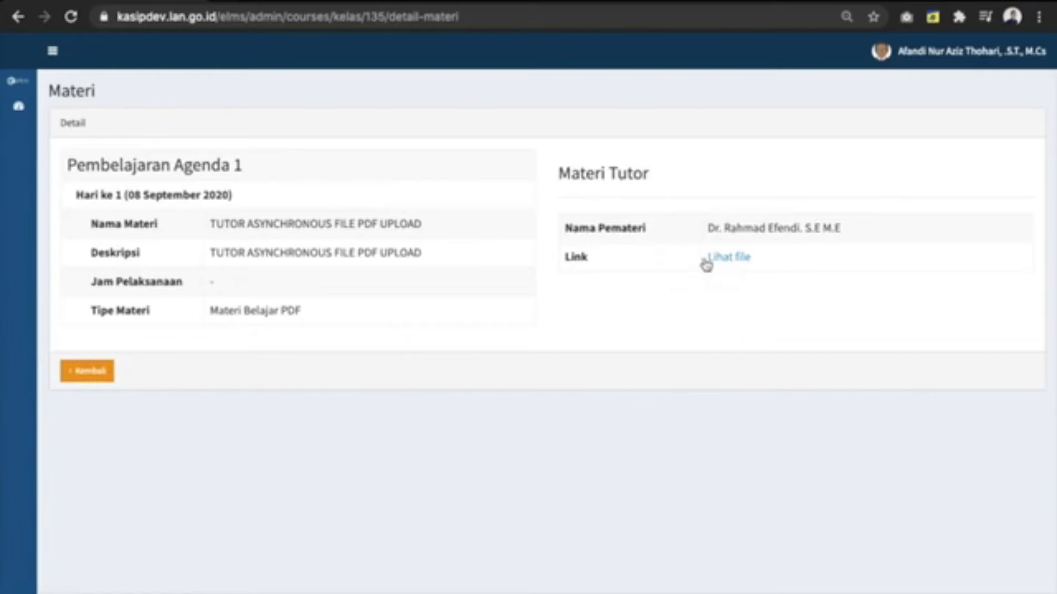
click(88, 372)
scroll(296, 523, down, 2)
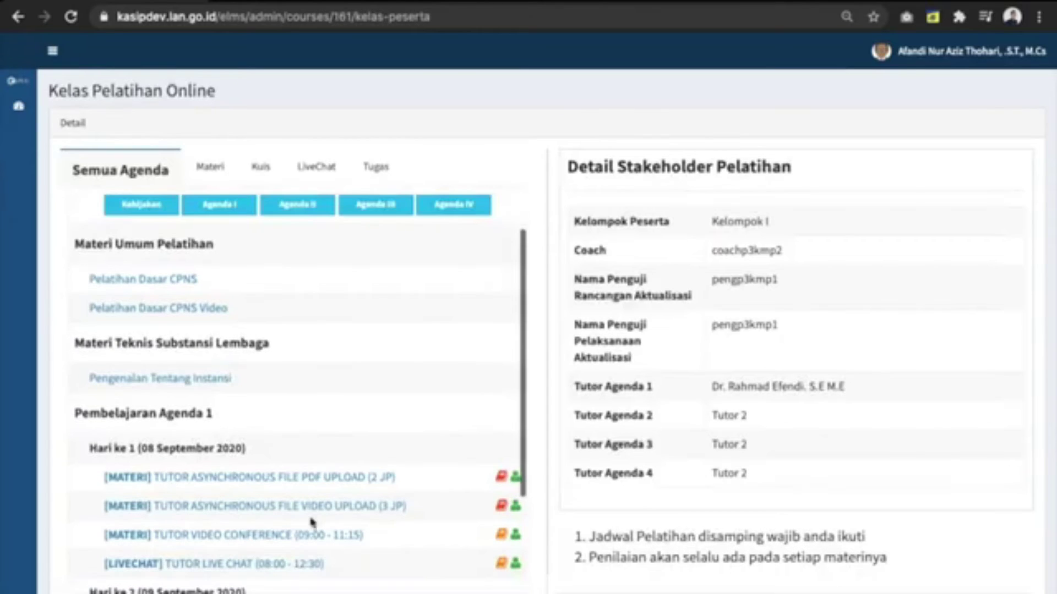
scroll(328, 543, down, 3)
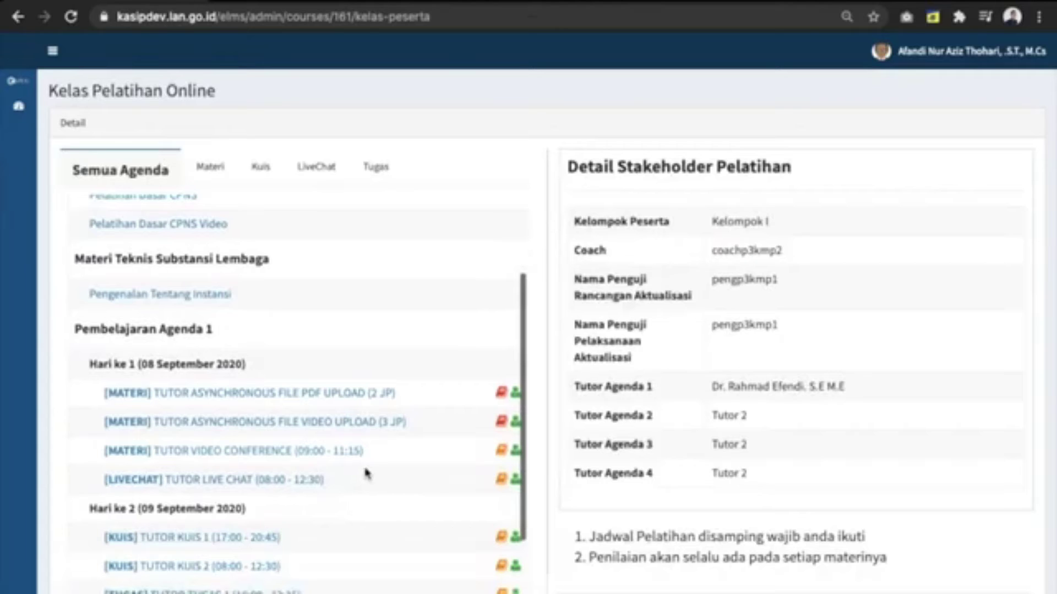
Step: Join the Kelompok I tutor live chat and reply 'halo pak' to the tutor's 'halo murid2'
click(306, 487)
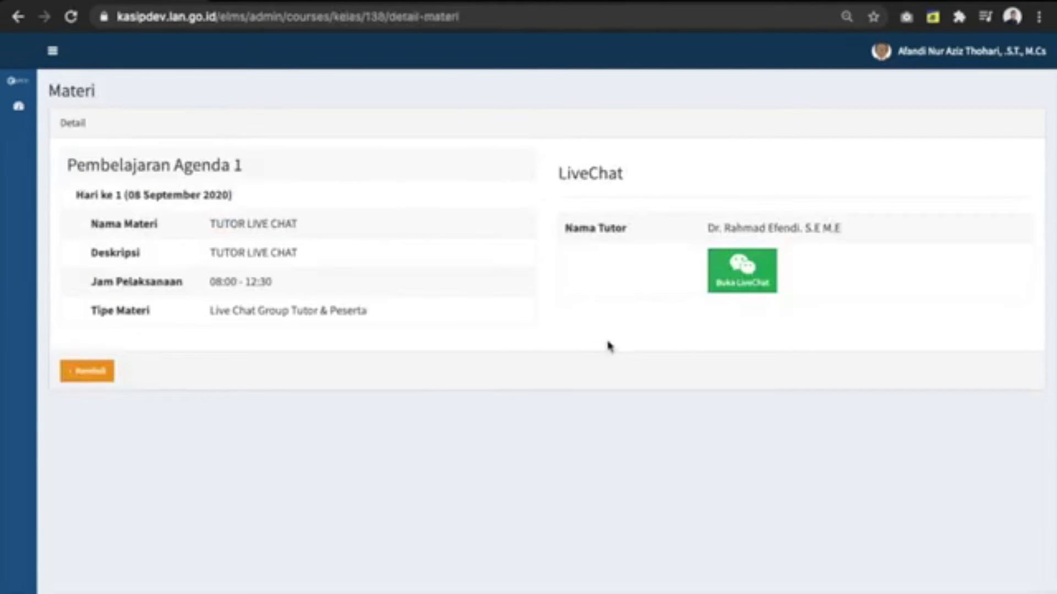
click(728, 267)
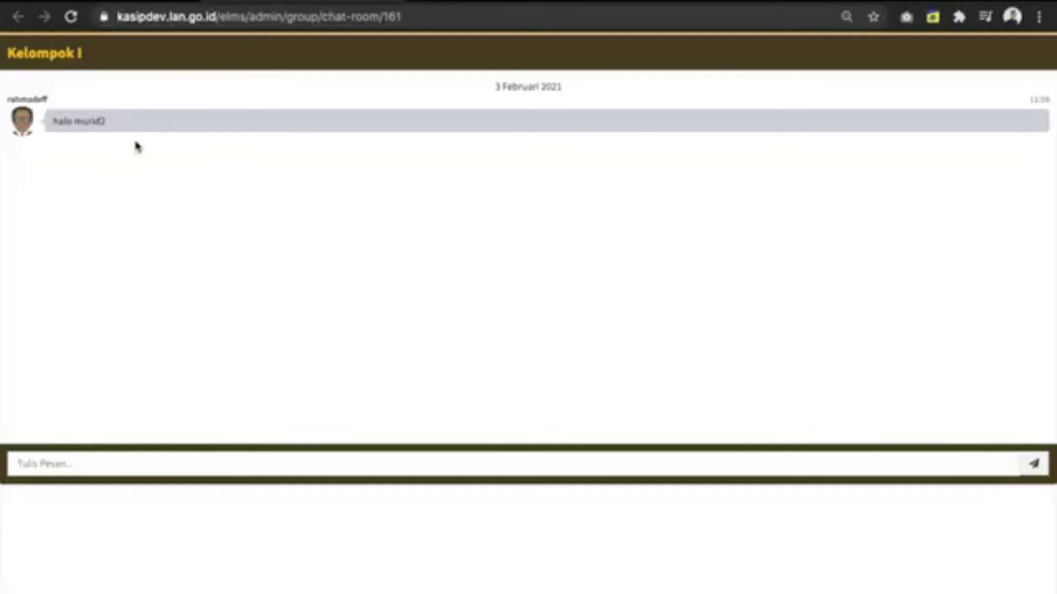
triple_click(82, 121)
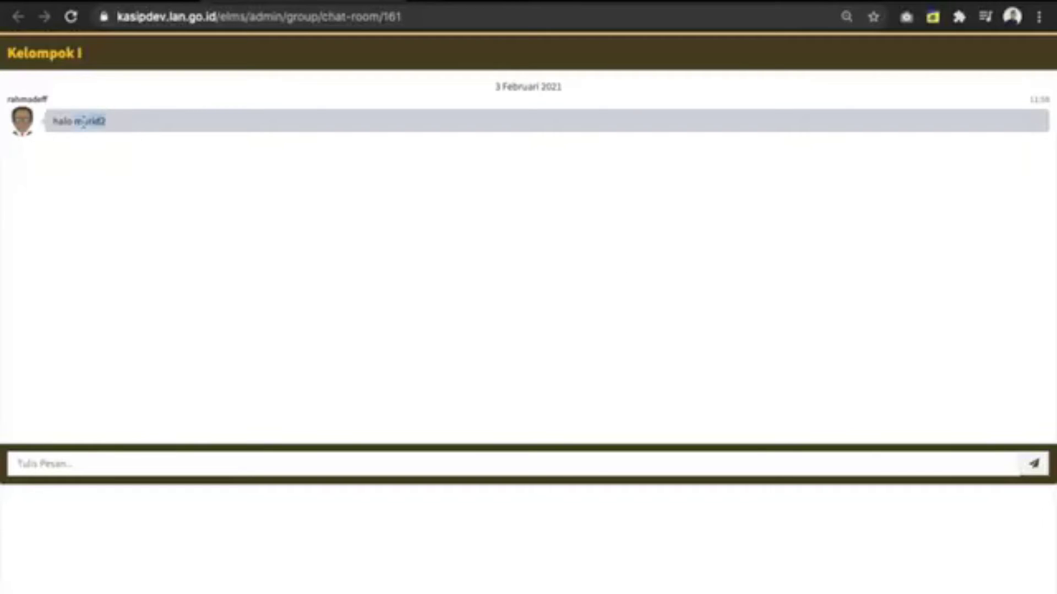
click(191, 457)
text(hai)
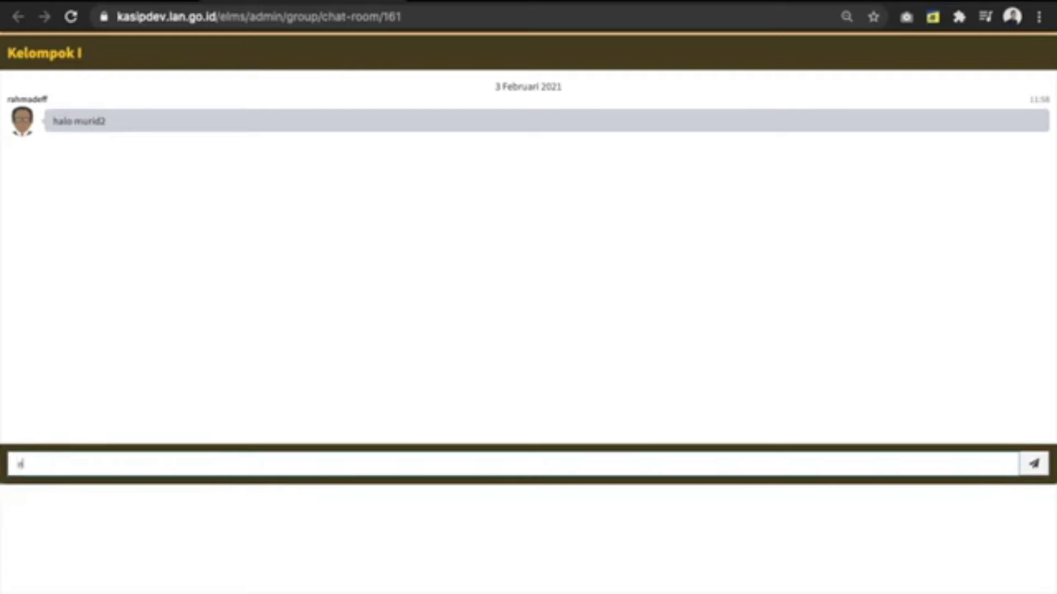
text(o pak)
key(Return)
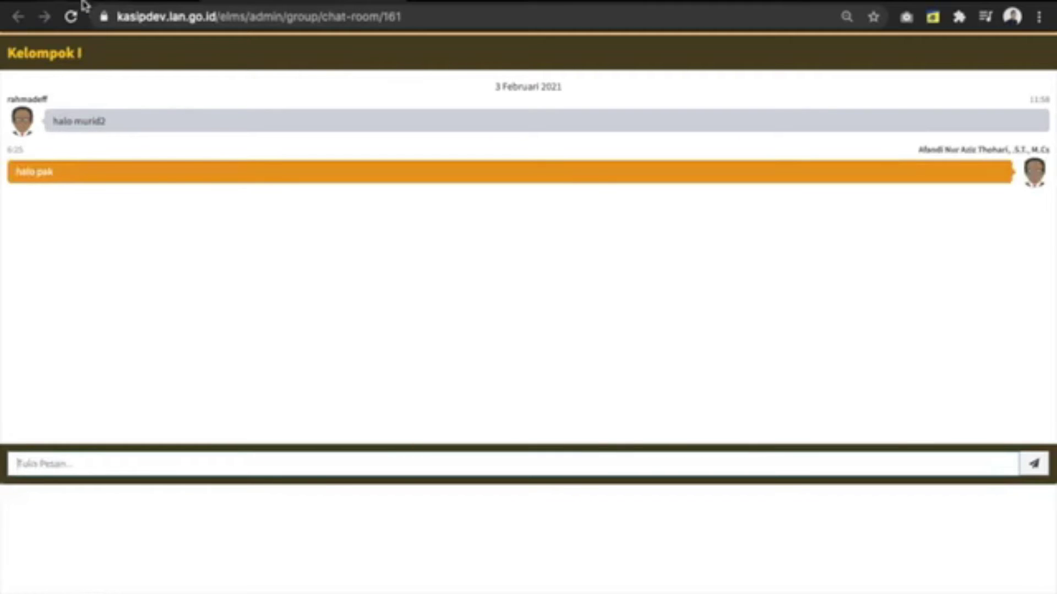
click(83, 6)
click(91, 371)
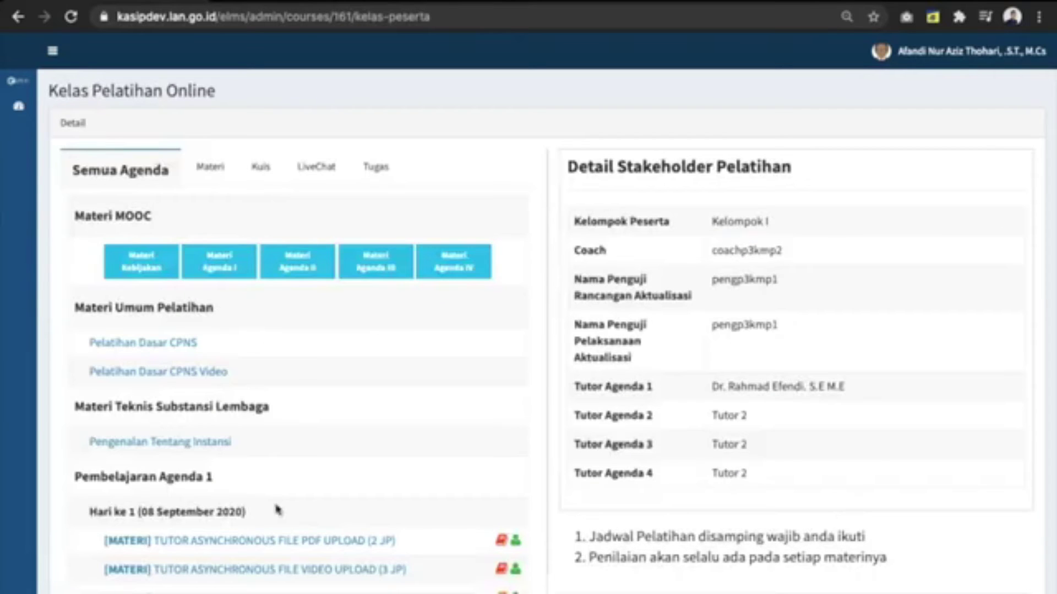
Step: Scroll the class page down to the Hari ke 2 quiz and task items
scroll(362, 531, down, 4)
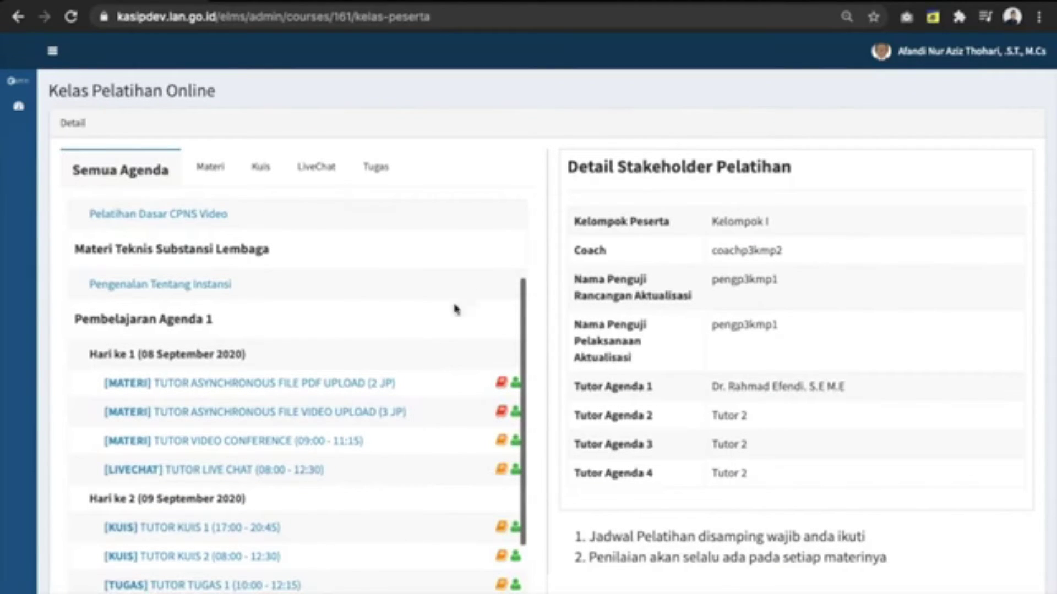
scroll(608, 401, down, 2)
scroll(608, 401, down, 1)
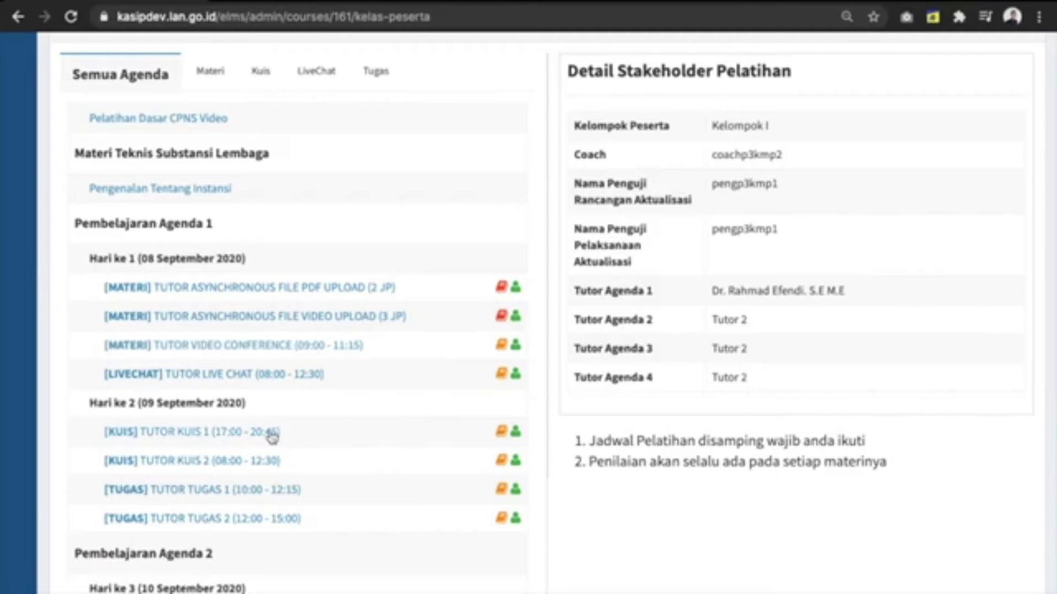
scroll(272, 436, down, 2)
scroll(338, 499, down, 1)
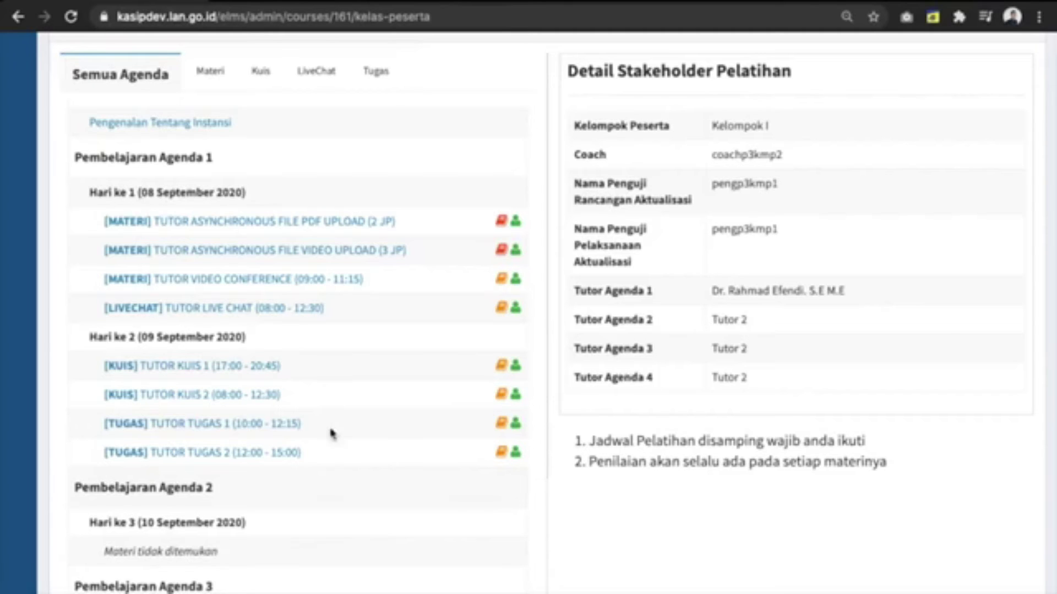
Step: Scroll down to Agenda 3's Evaluasi Akademik exam, then back up to the Hari ke 2 items
scroll(332, 434, down, 1)
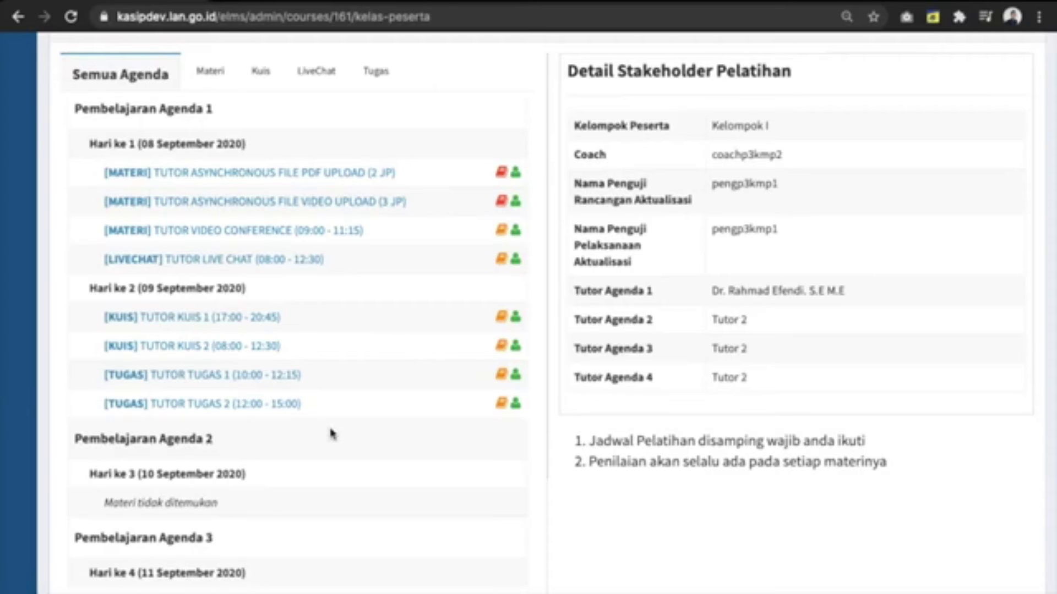
scroll(332, 434, down, 4)
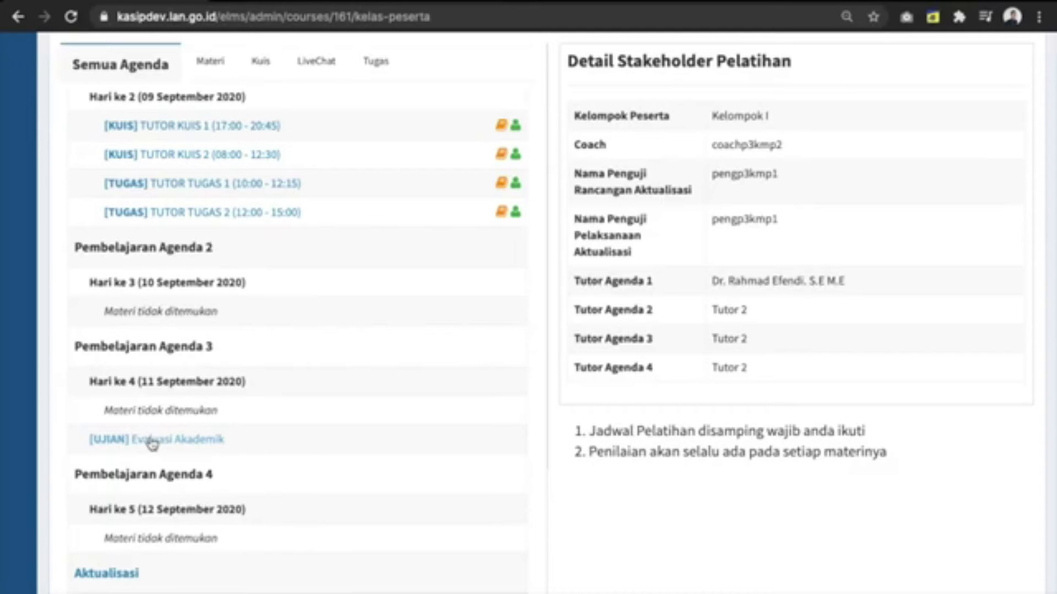
scroll(170, 495, down, 2)
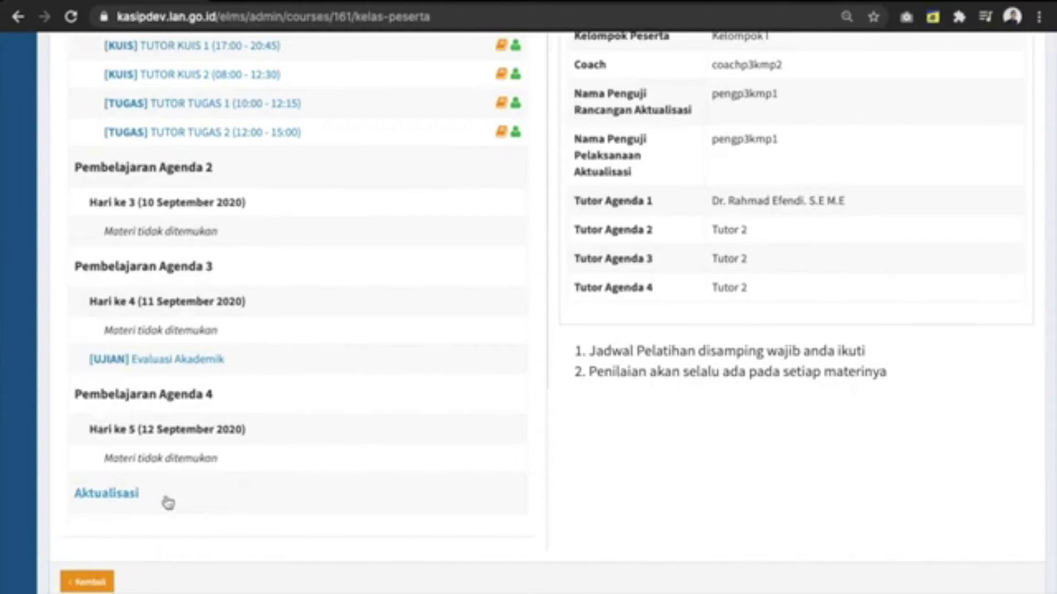
scroll(332, 446, up, 5)
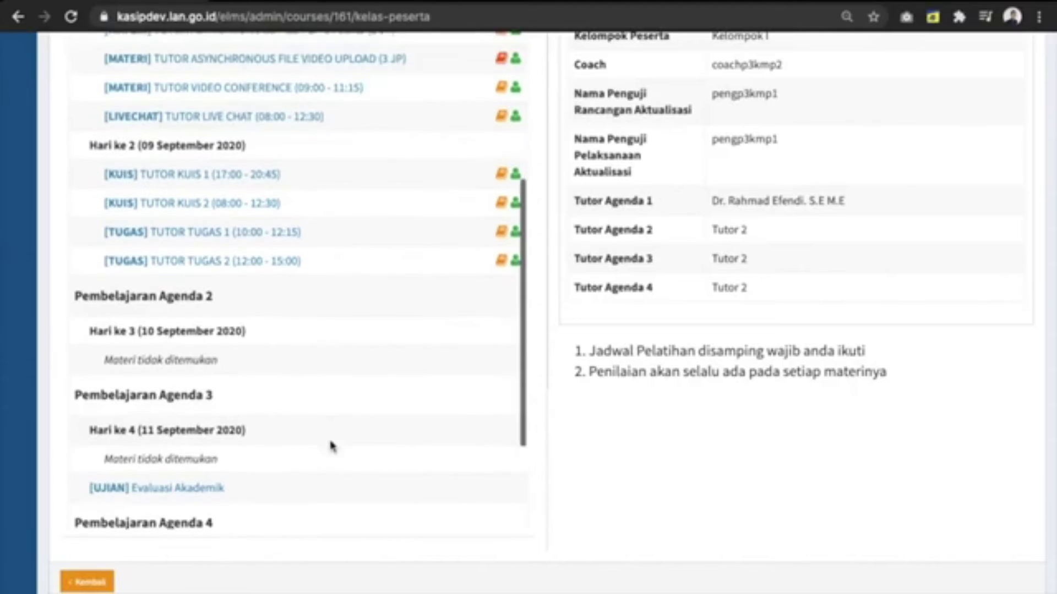
scroll(332, 446, up, 1)
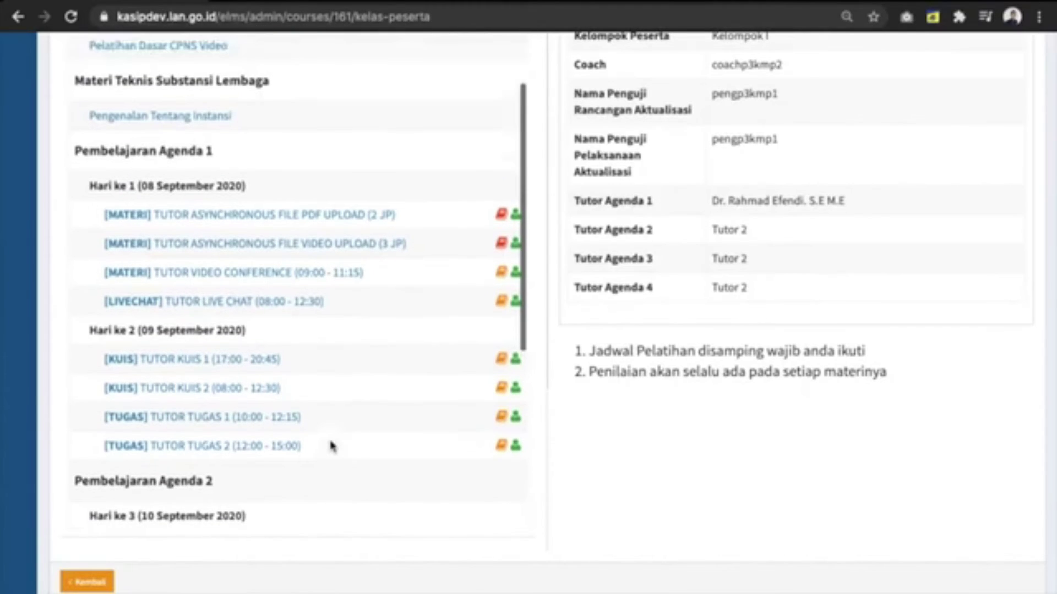
Step: Take TUTOR KUIS 1, answering A (deg deg), and submit it for a score of 100
click(233, 361)
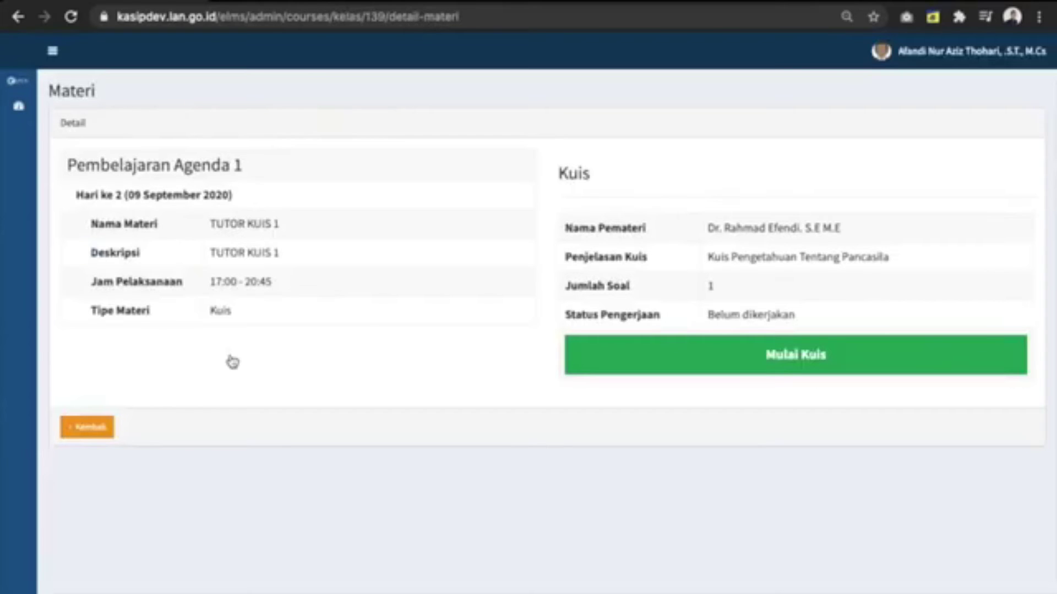
click(691, 358)
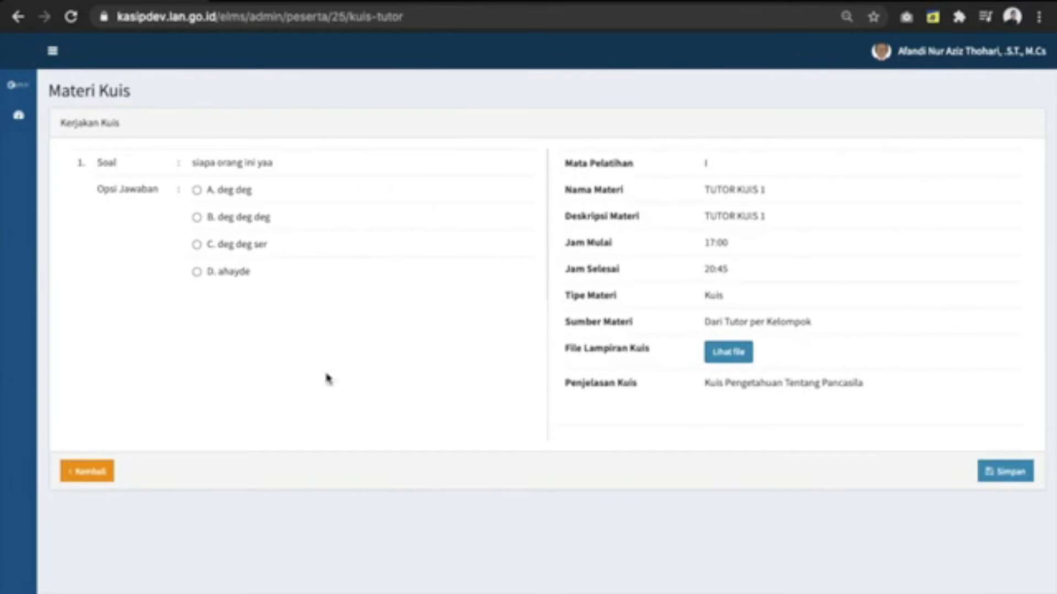
click(226, 192)
click(977, 472)
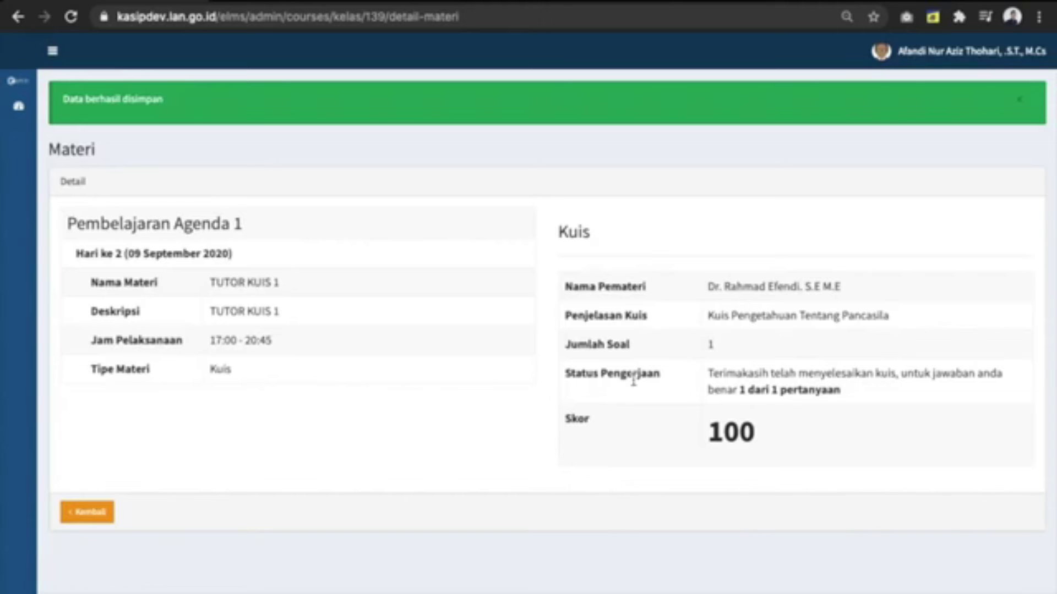
drag(759, 444, 693, 432)
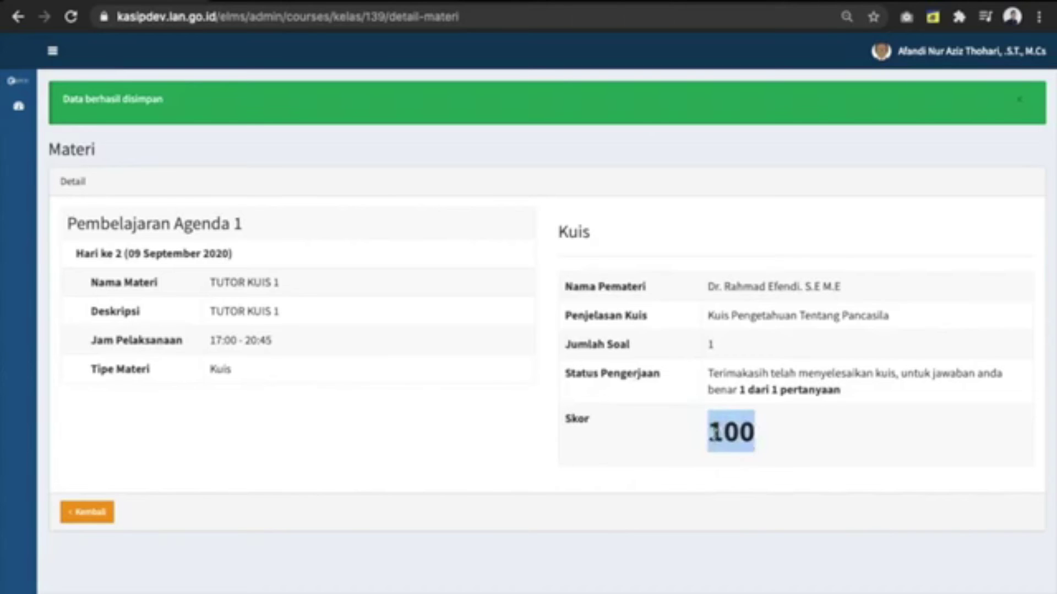
click(711, 432)
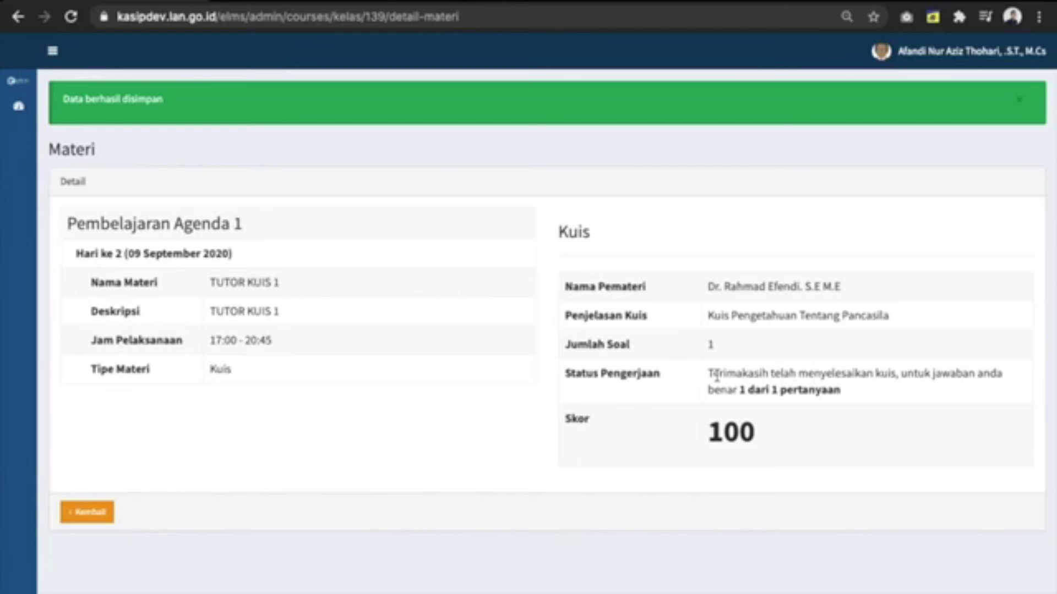
click(98, 518)
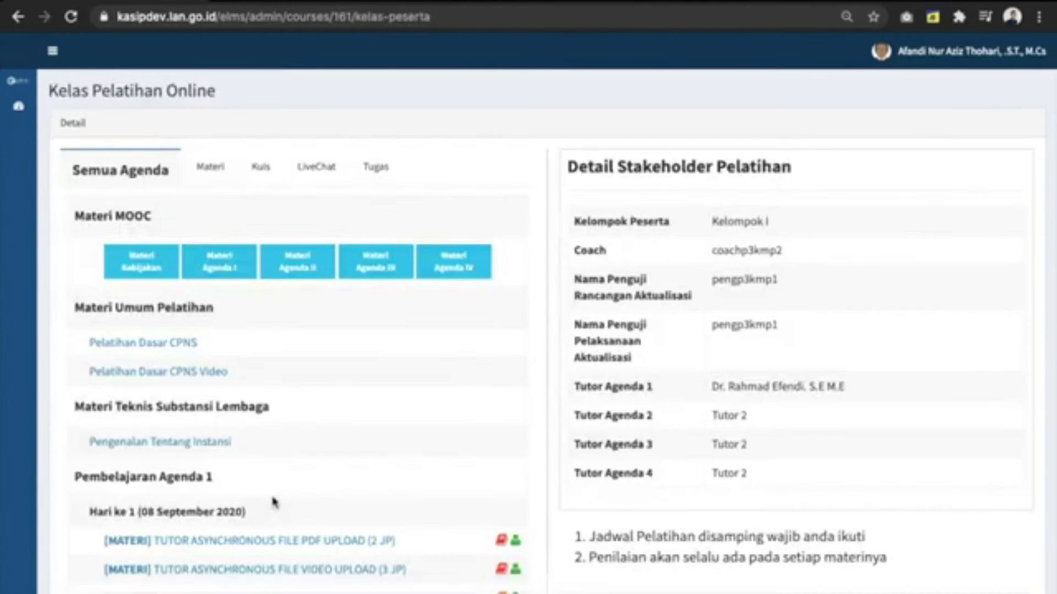
Step: Reopen TUTOR KUIS 1 to confirm its score, then return to the agenda page
scroll(273, 502, down, 7)
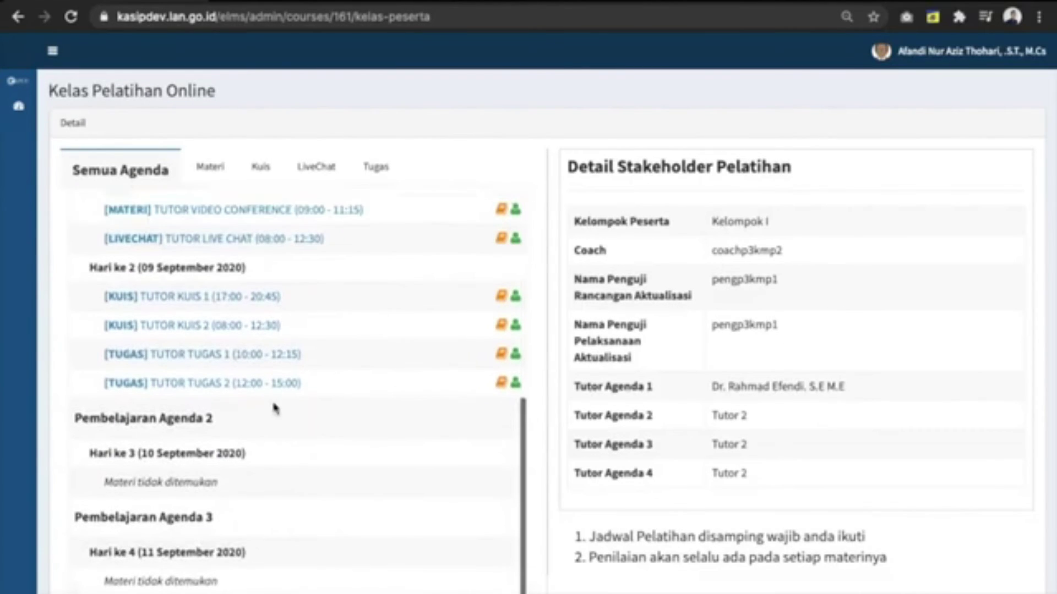
click(258, 297)
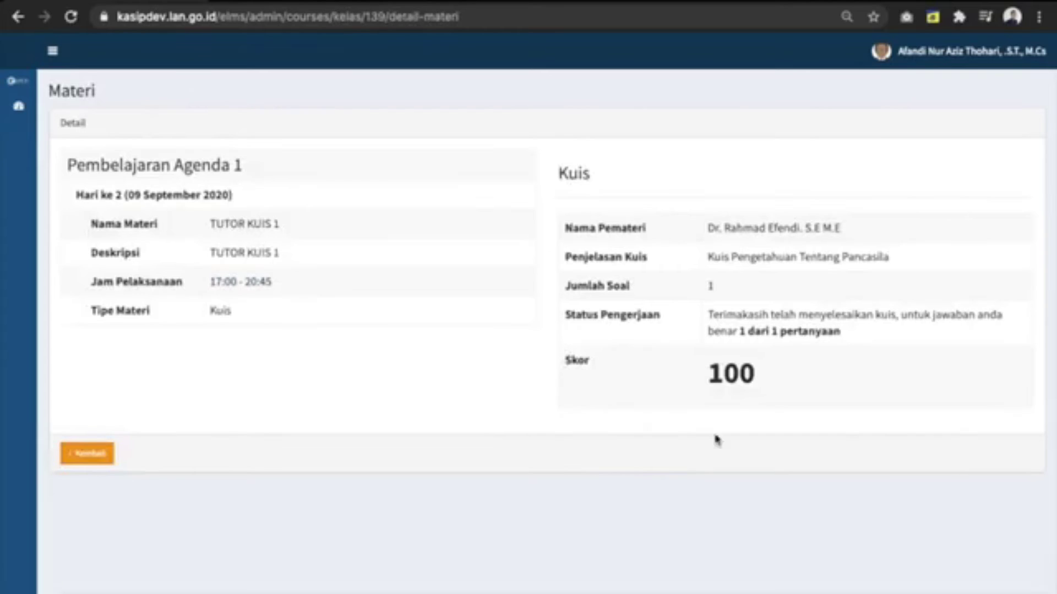
click(88, 460)
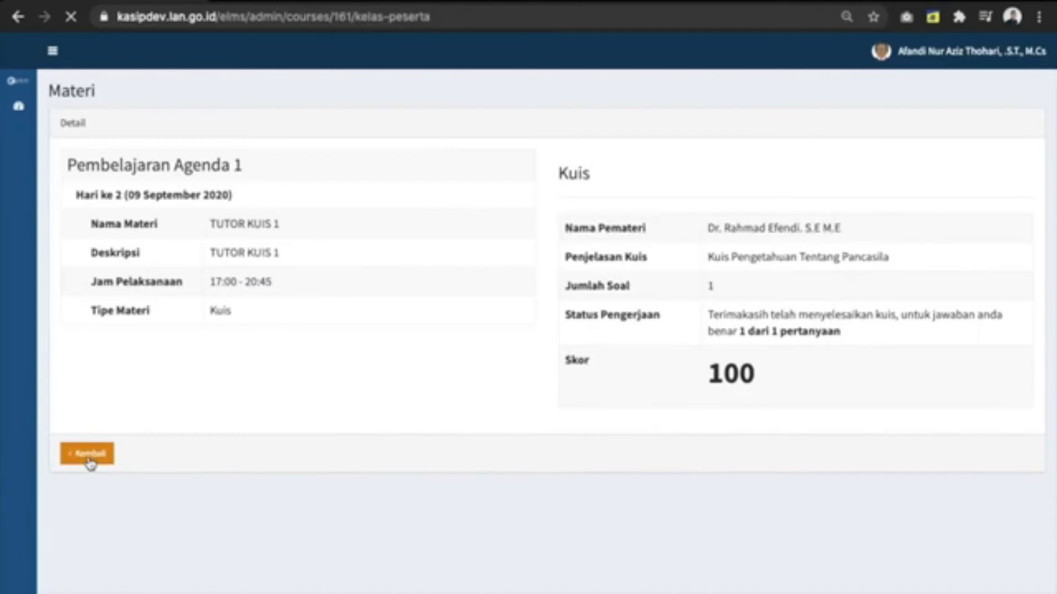
Step: Open TUTOR KUIS 2 and start its three-question attempt
scroll(264, 495, down, 4)
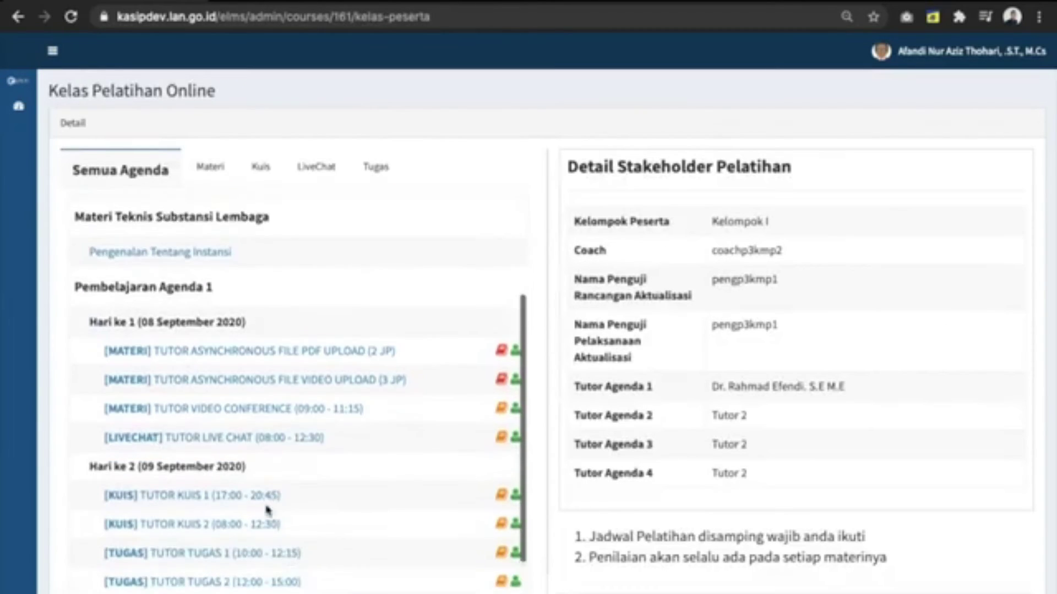
scroll(268, 510, down, 3)
click(273, 448)
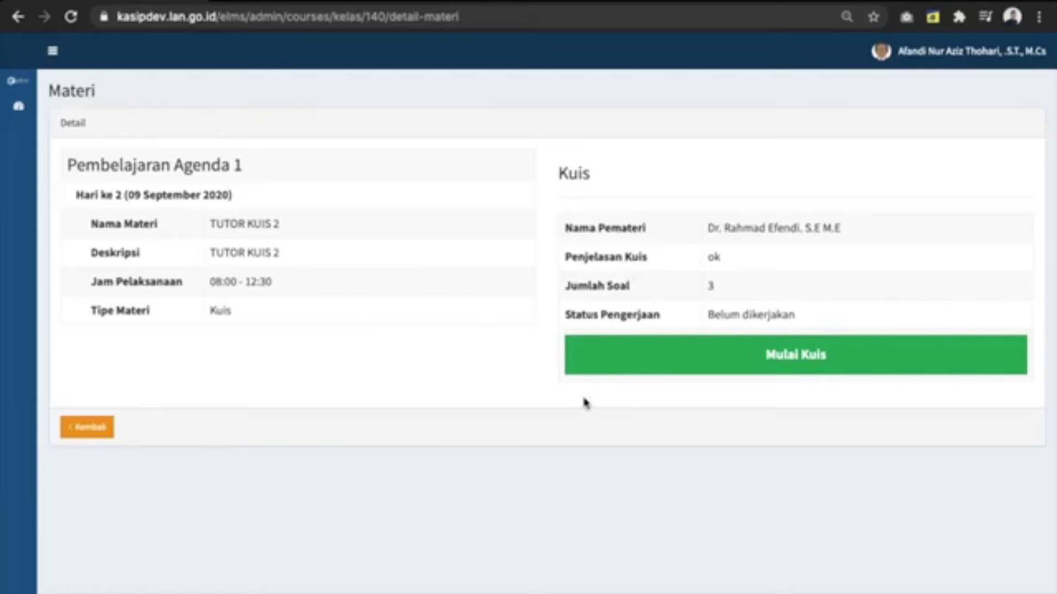
click(687, 370)
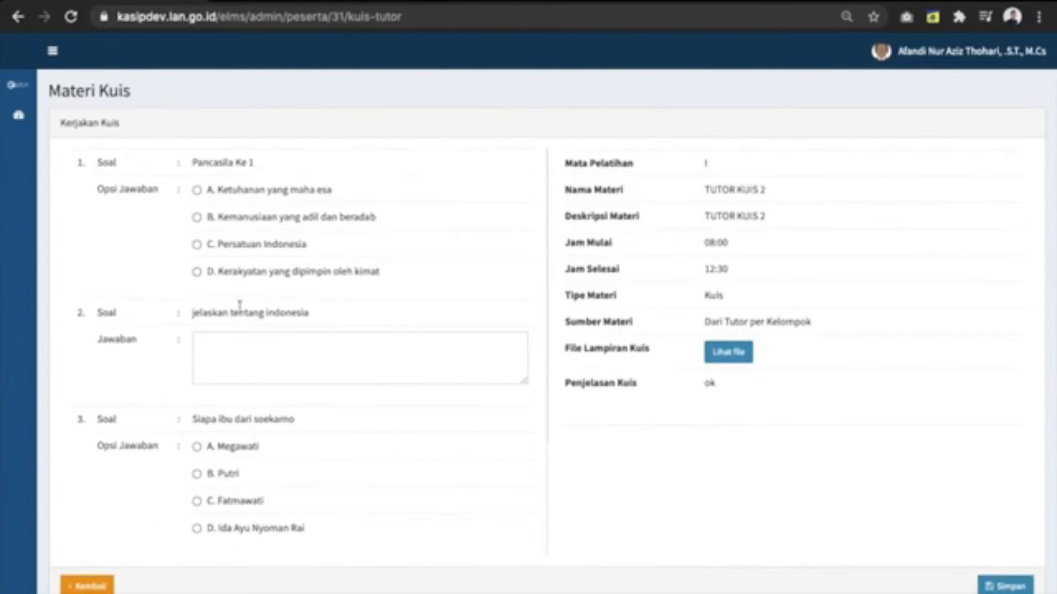
Step: Answer question 1 with Persatuan Indonesia and write 'indonesia adalah' as the essay answer
click(195, 168)
drag(195, 168, 243, 158)
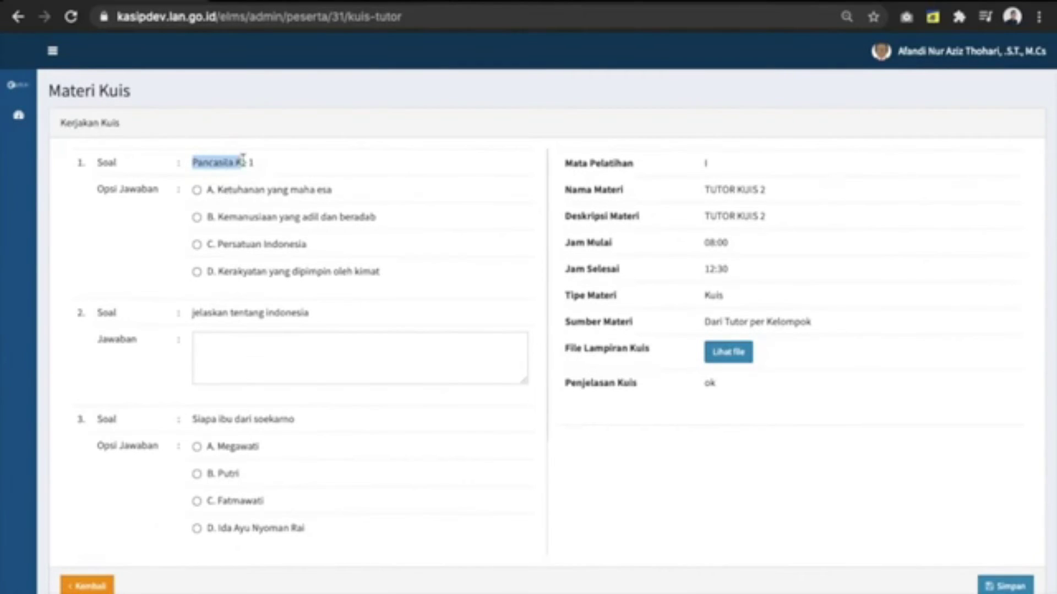
click(210, 245)
click(267, 365)
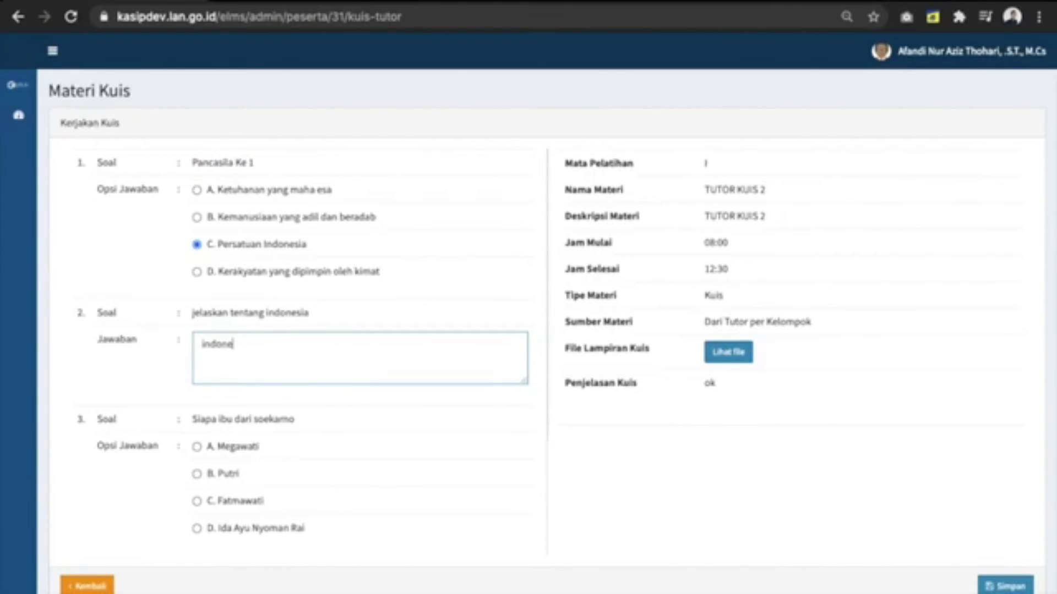
text(indonesia adalah negara kepulauan)
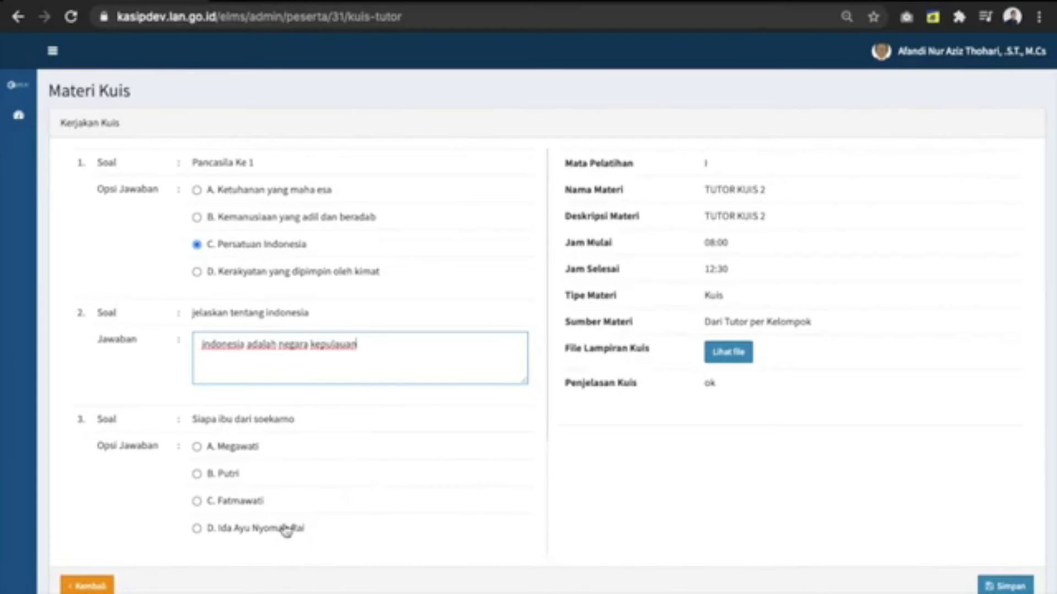
Step: Answer question 3 with Ida Ayu Nyoman Rai and submit TUTOR KUIS 2
click(259, 528)
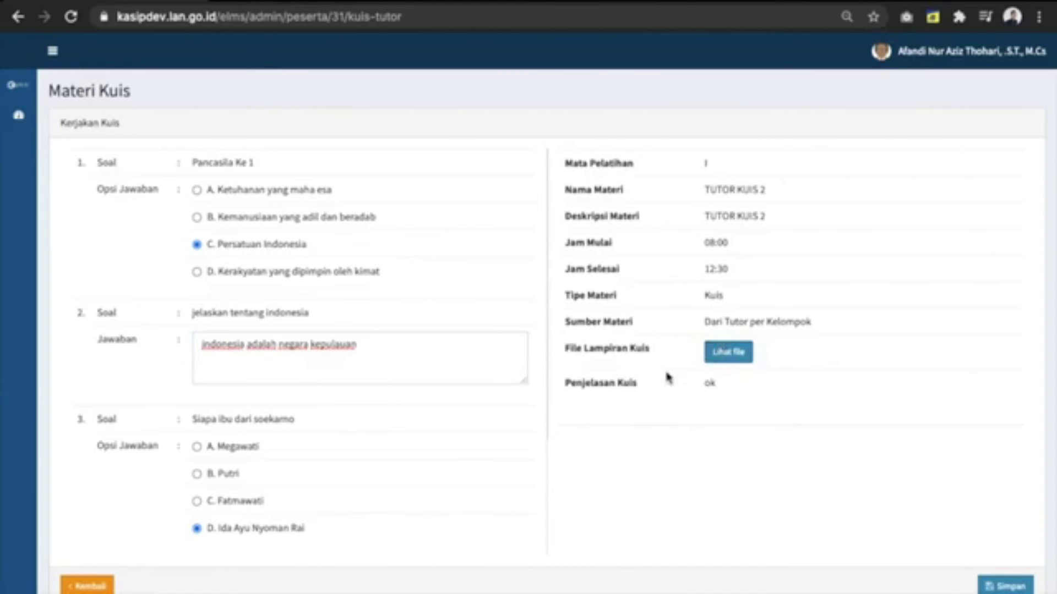
drag(718, 383, 576, 379)
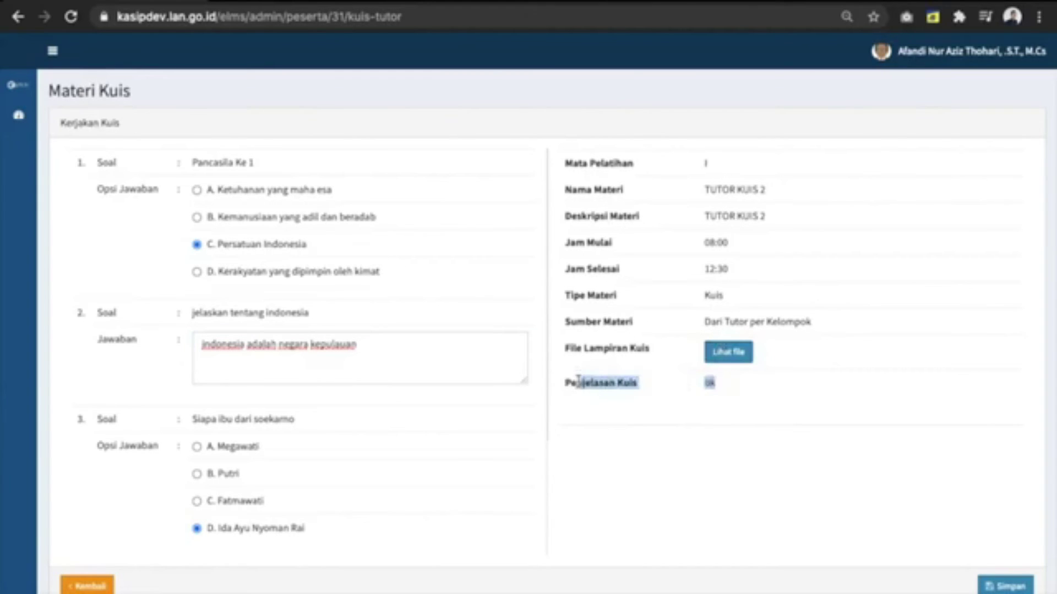
click(576, 380)
click(1012, 585)
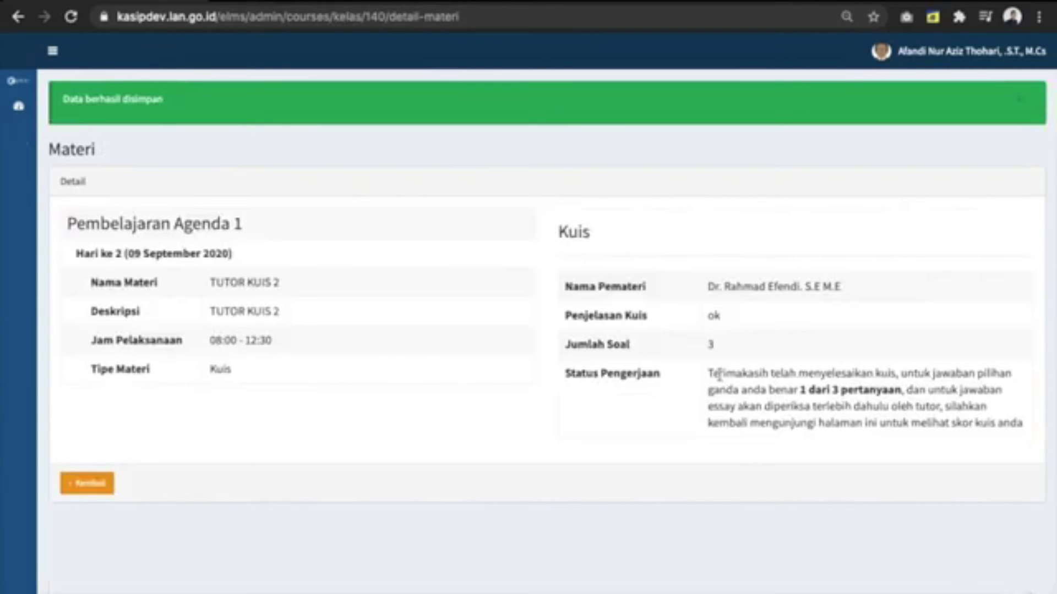
Step: Read the completion message showing 1 of 3 correct, then return to the class agenda
drag(713, 374, 904, 393)
click(804, 391)
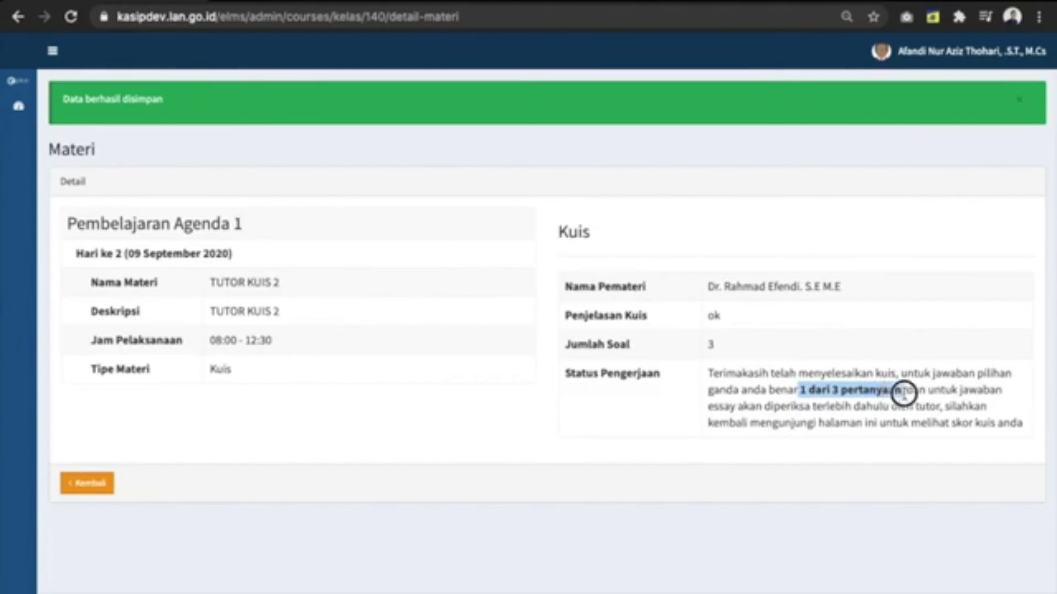
drag(903, 392, 930, 422)
click(930, 421)
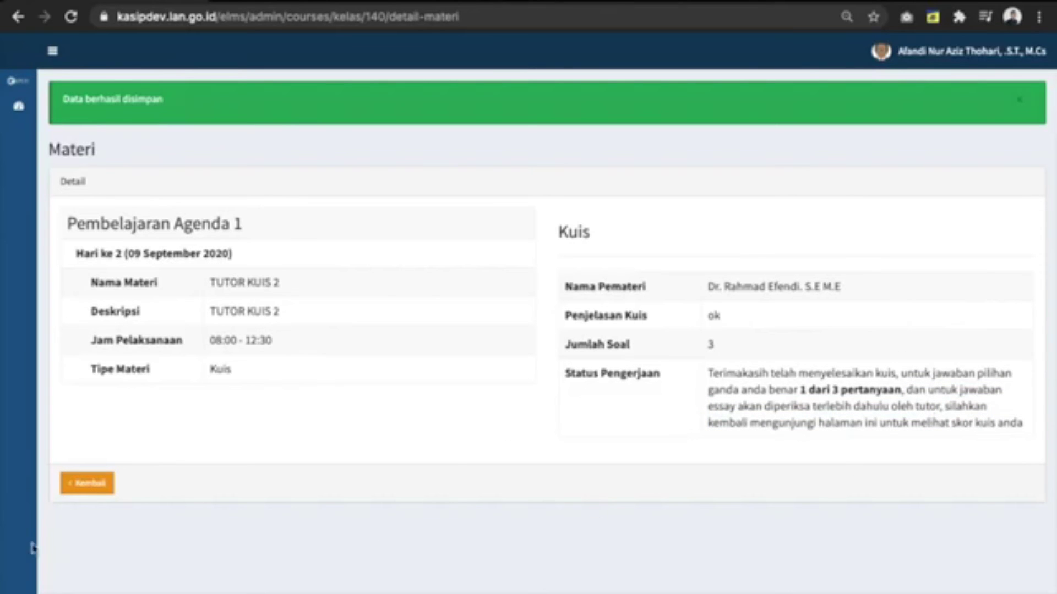
click(60, 489)
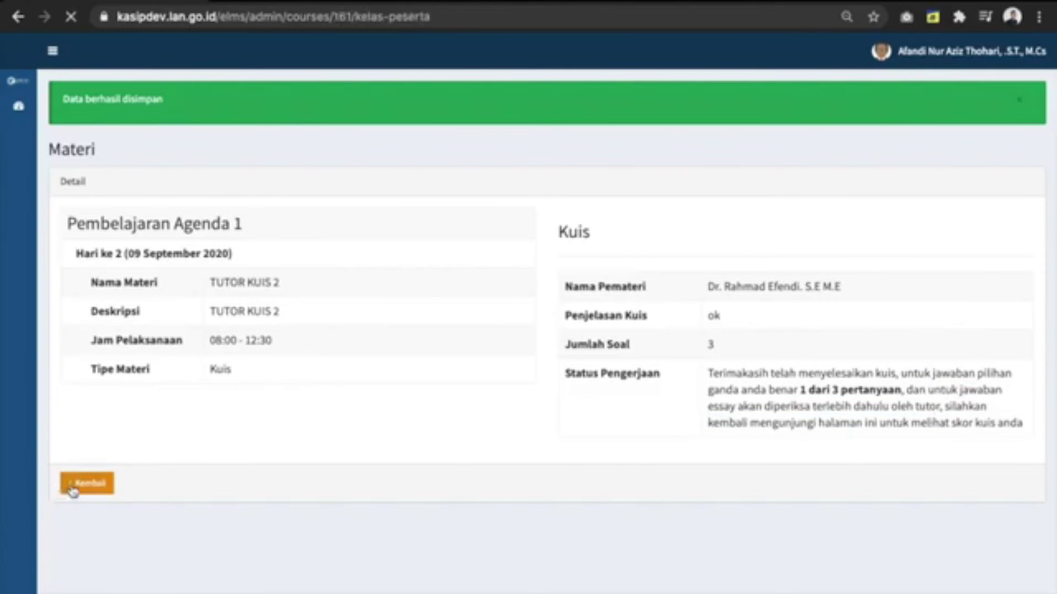
Step: Find Hari ke 2 in the agenda and open the [TUGAS] TUTOR TUGAS 1 assignment
scroll(338, 528, down, 1)
scroll(333, 539, down, 6)
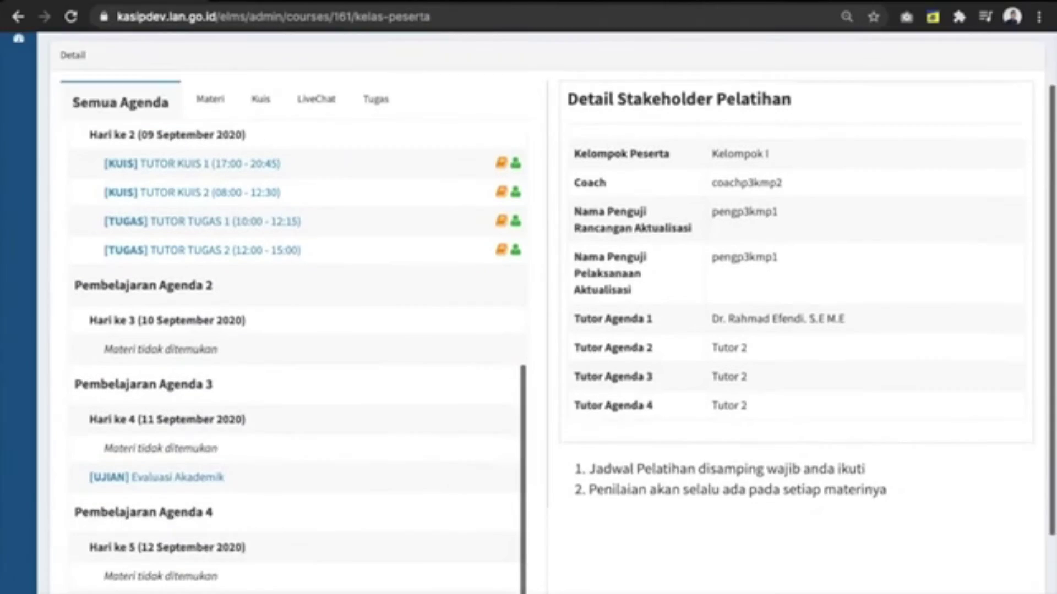
scroll(333, 541, up, 1)
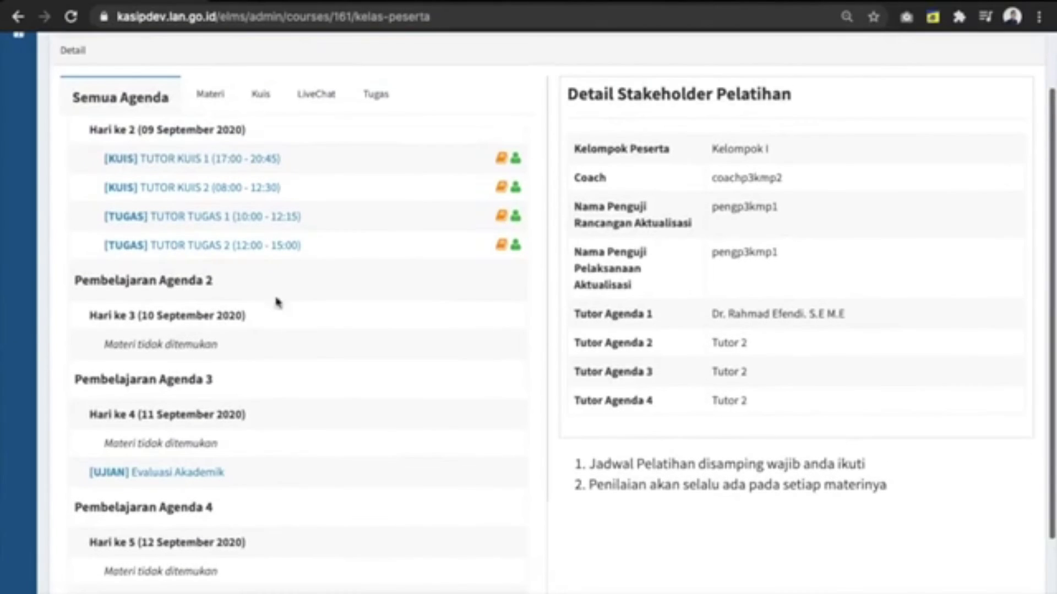
click(276, 217)
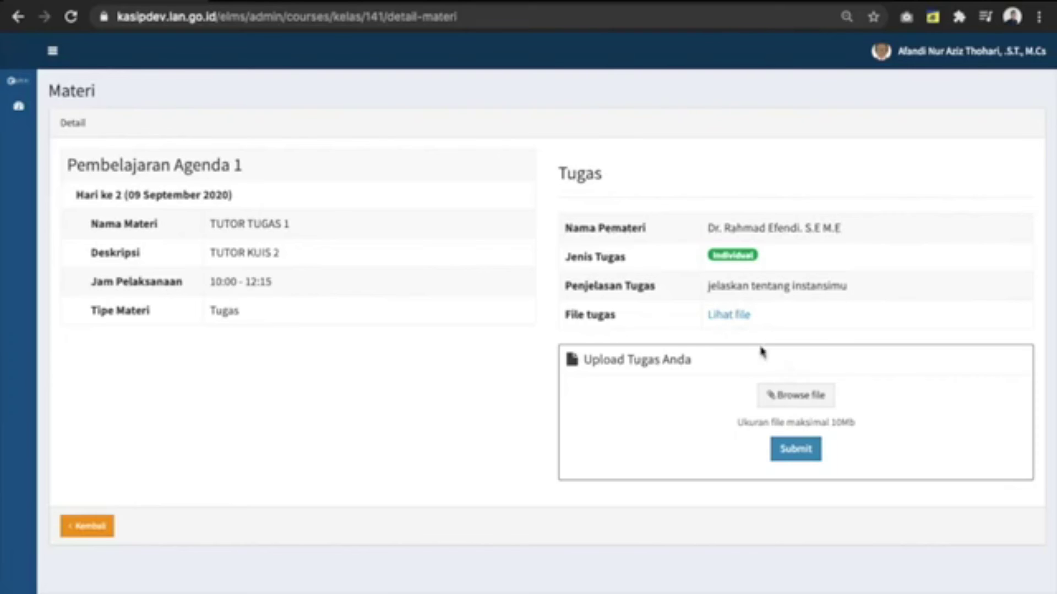
Step: Upload Example File PDF.pdf as the TUTOR TUGAS 1 submission
click(790, 392)
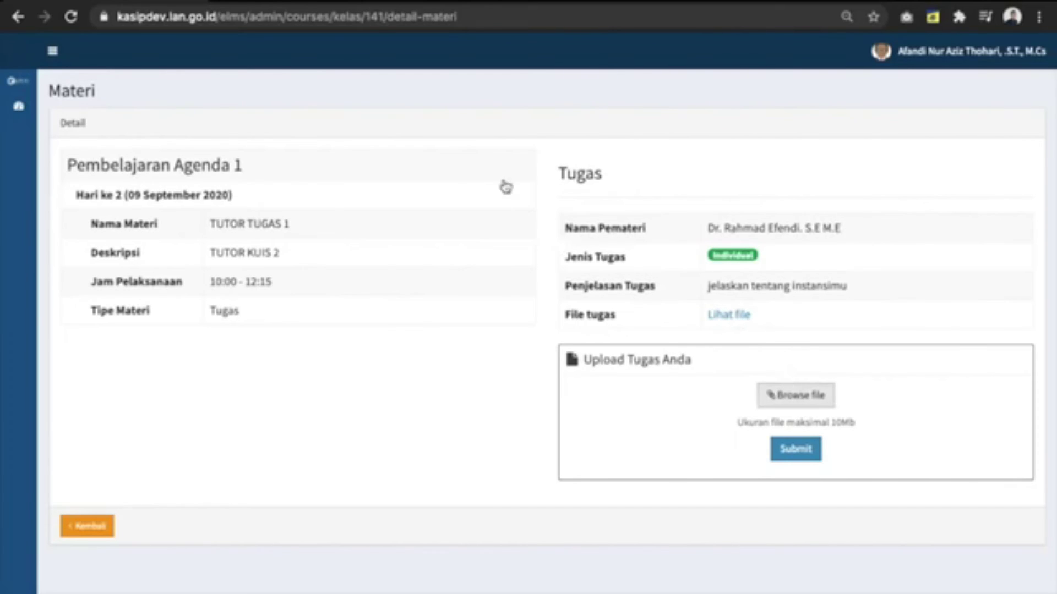
scroll(440, 245, down, 5)
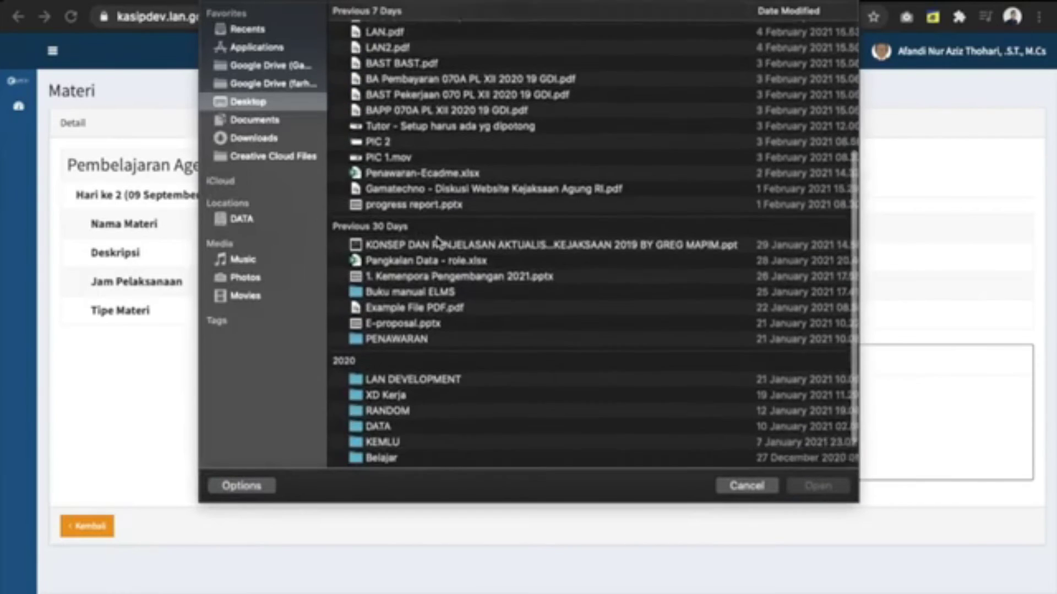
click(748, 487)
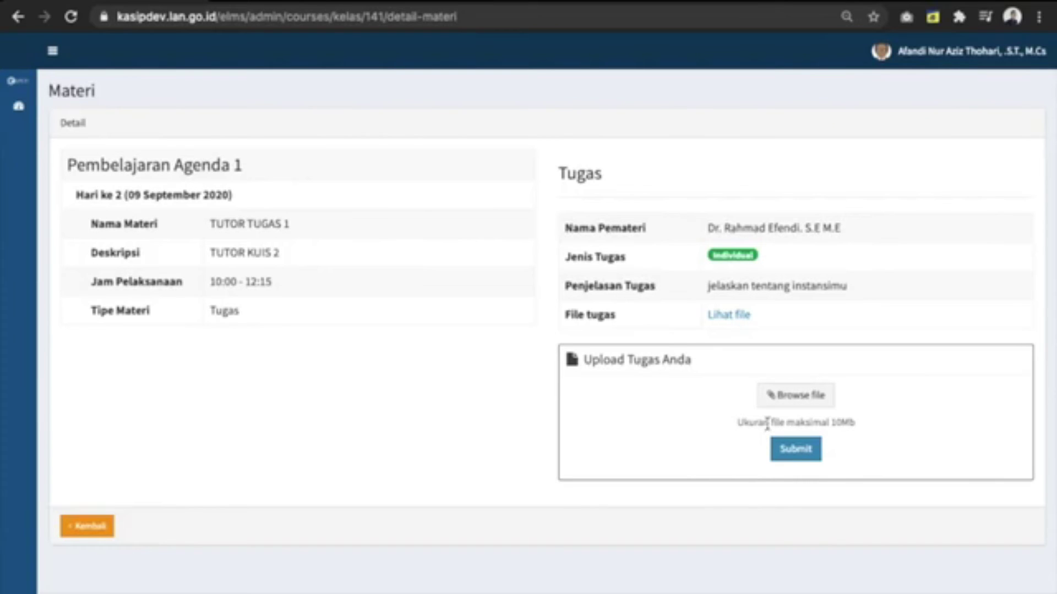
click(779, 405)
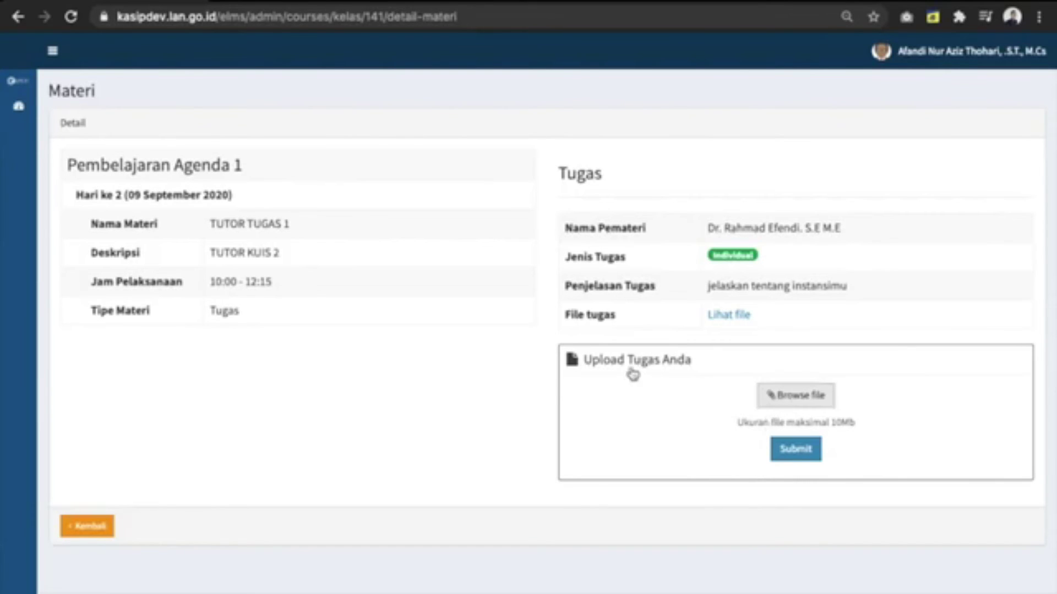
scroll(400, 212, down, 3)
scroll(400, 212, down, 3)
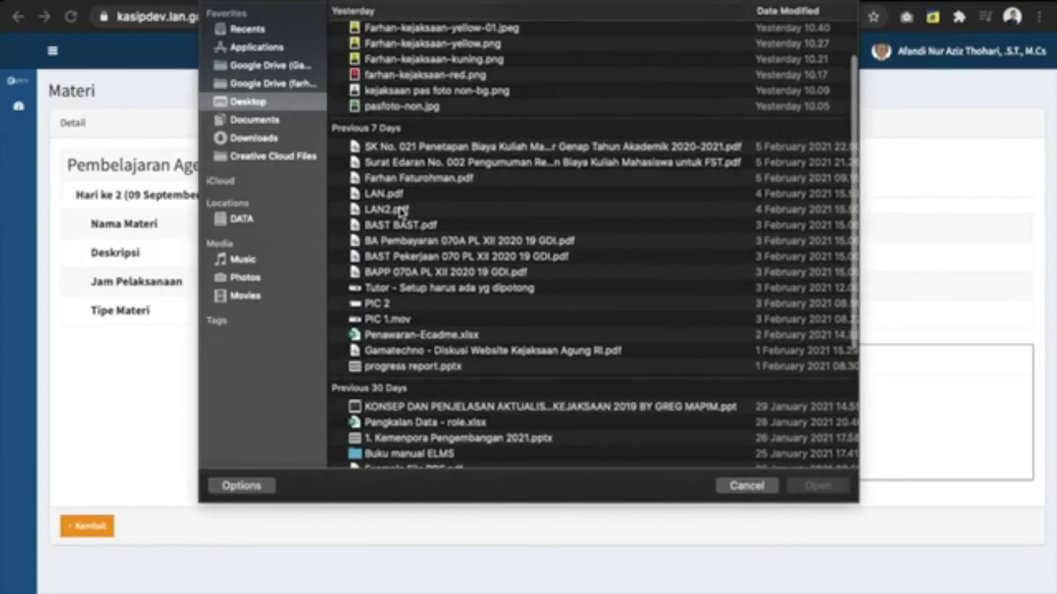
scroll(400, 211, down, 3)
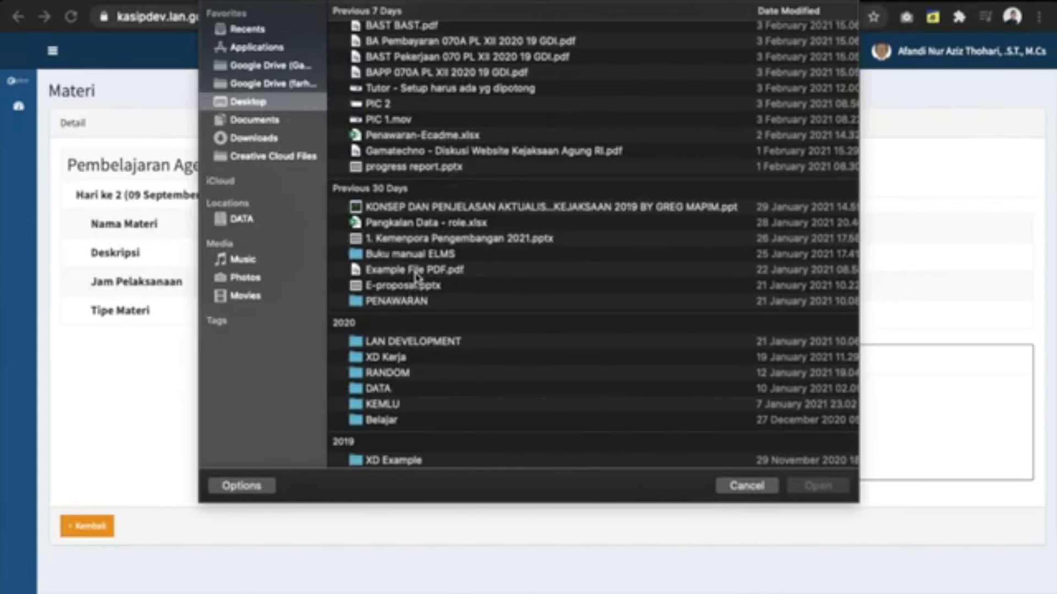
double_click(415, 273)
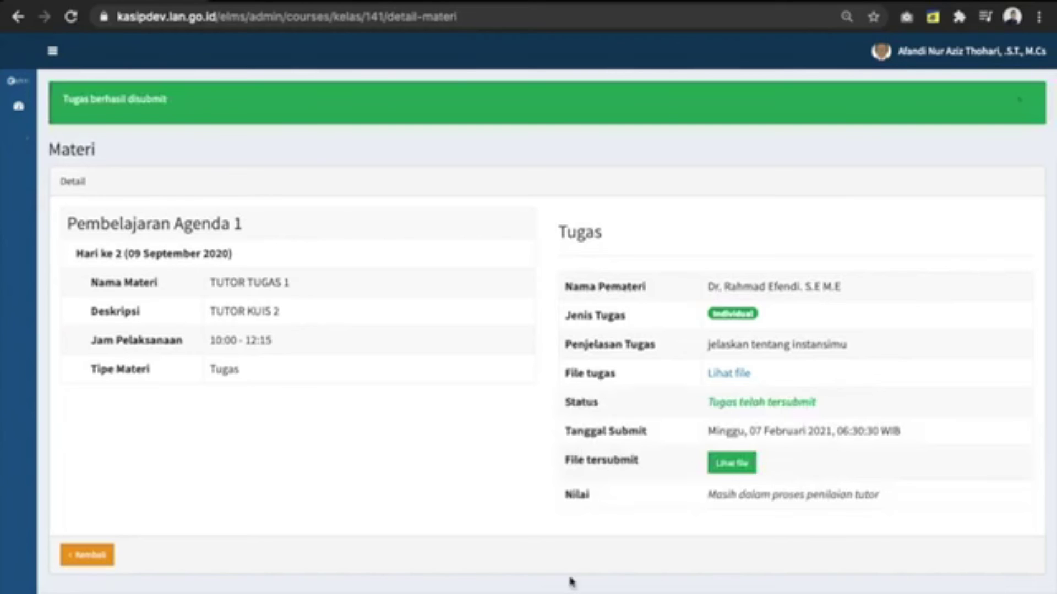
Step: Go back to the agenda from TUTOR TUGAS 1 and open the TUTOR TUGAS 2 group task
drag(578, 494, 789, 495)
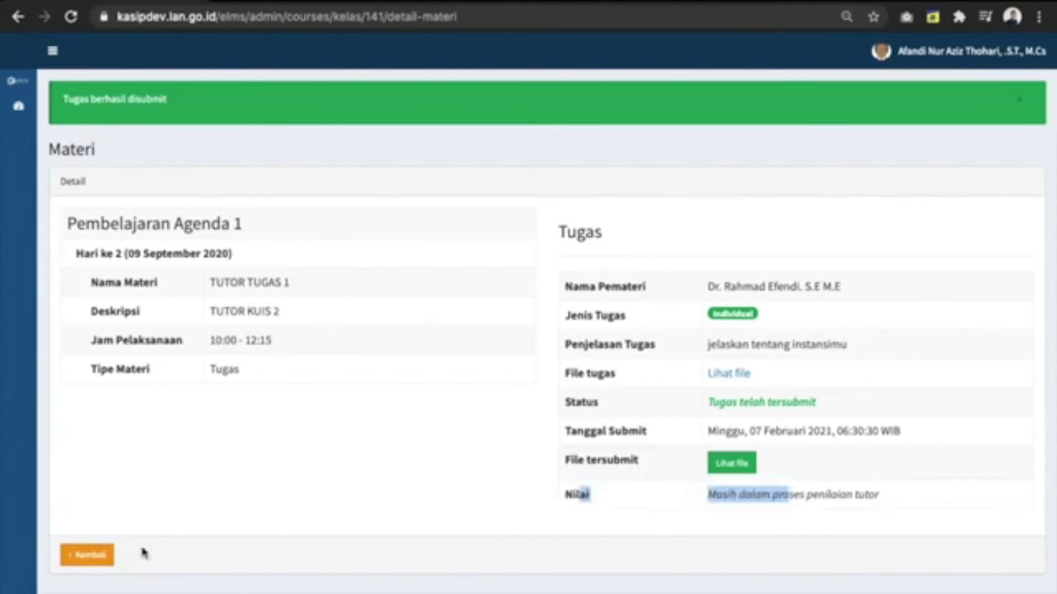
click(78, 556)
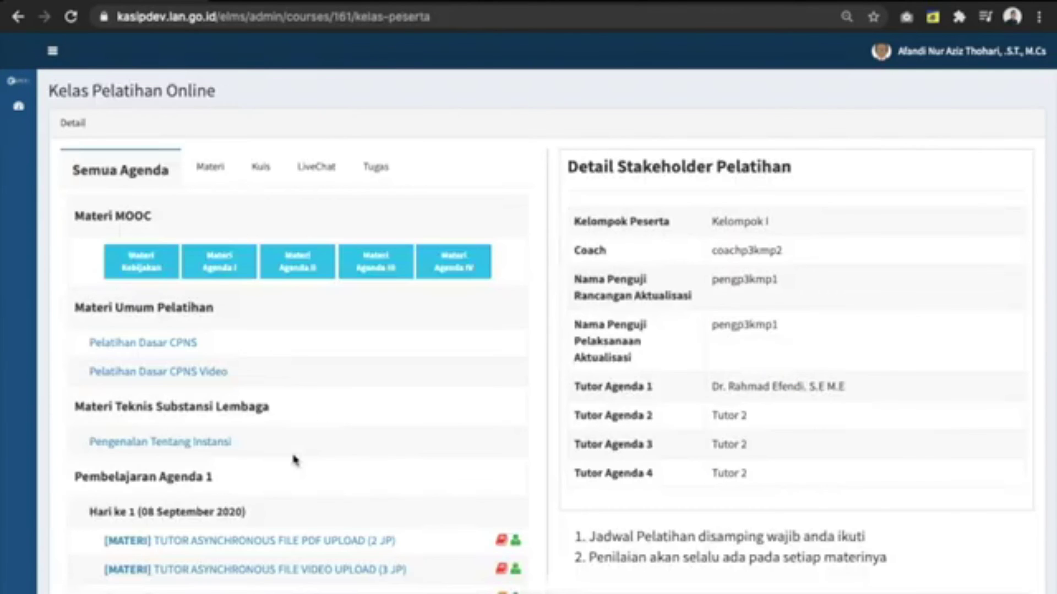
scroll(295, 459, down, 5)
scroll(294, 459, down, 2)
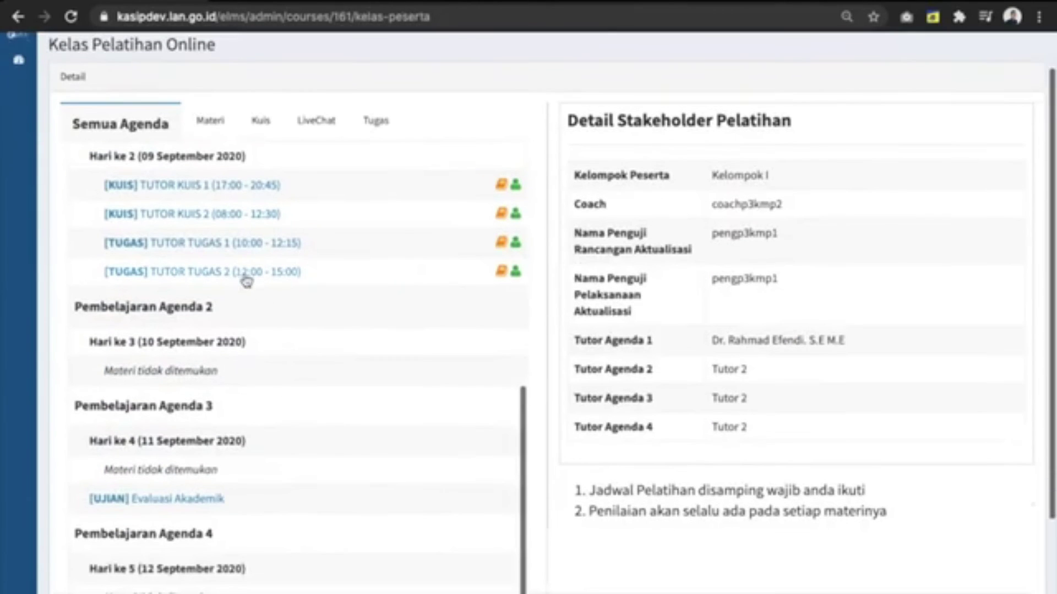
click(245, 273)
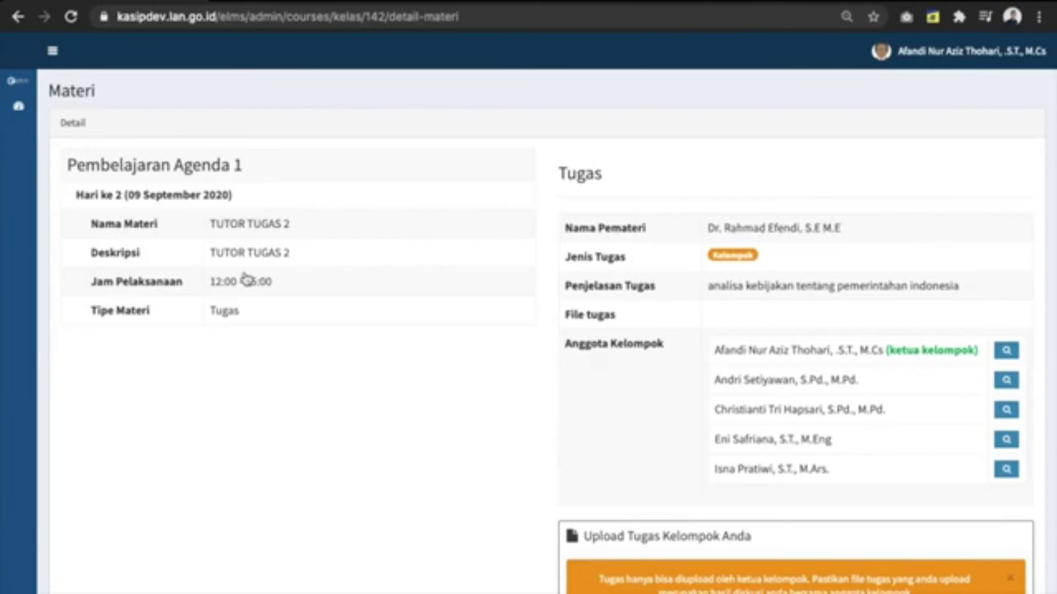
Step: Review the TUTOR TUGAS 2 group members and upload form without uploading, then return to the agenda
drag(719, 350, 807, 347)
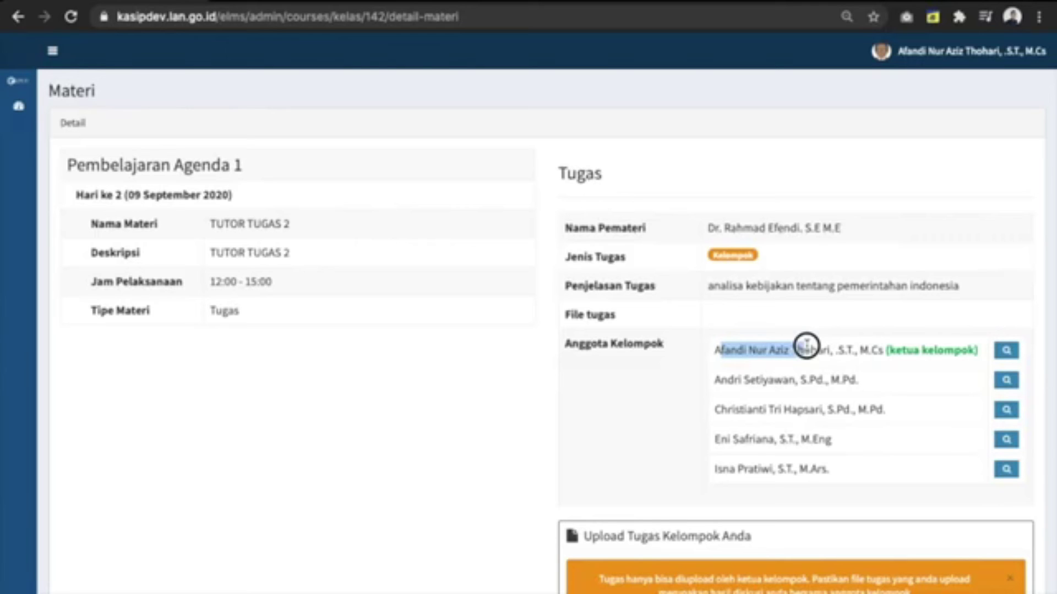
drag(806, 346, 805, 351)
scroll(788, 400, down, 5)
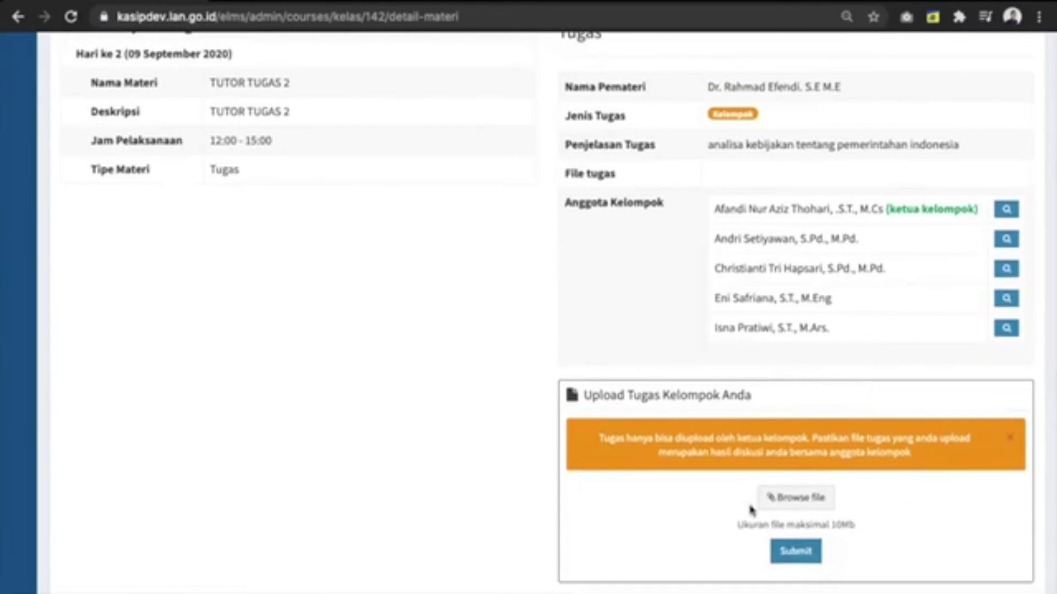
scroll(815, 520, down, 2)
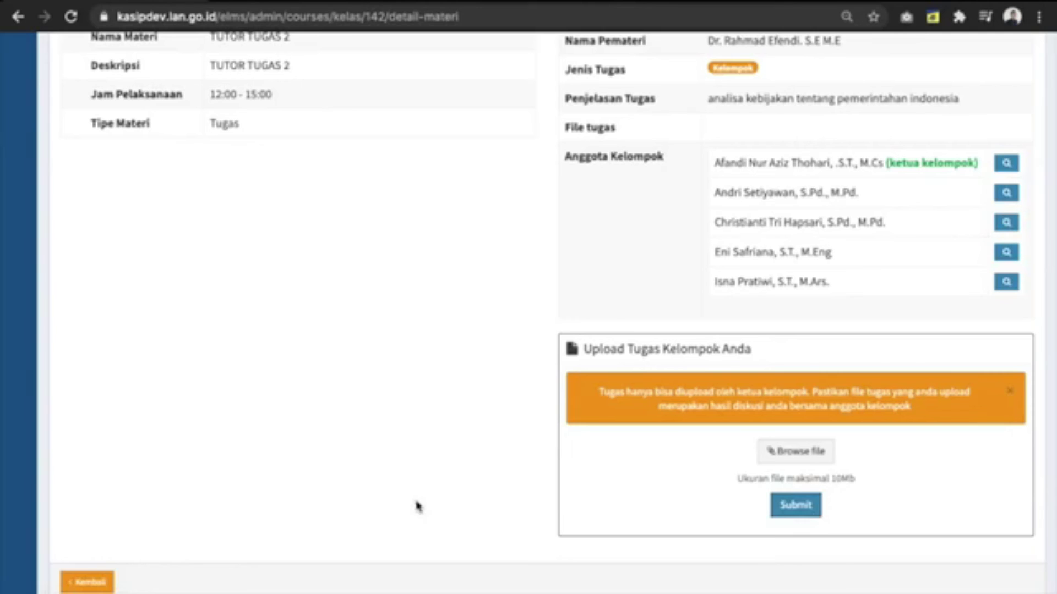
click(88, 581)
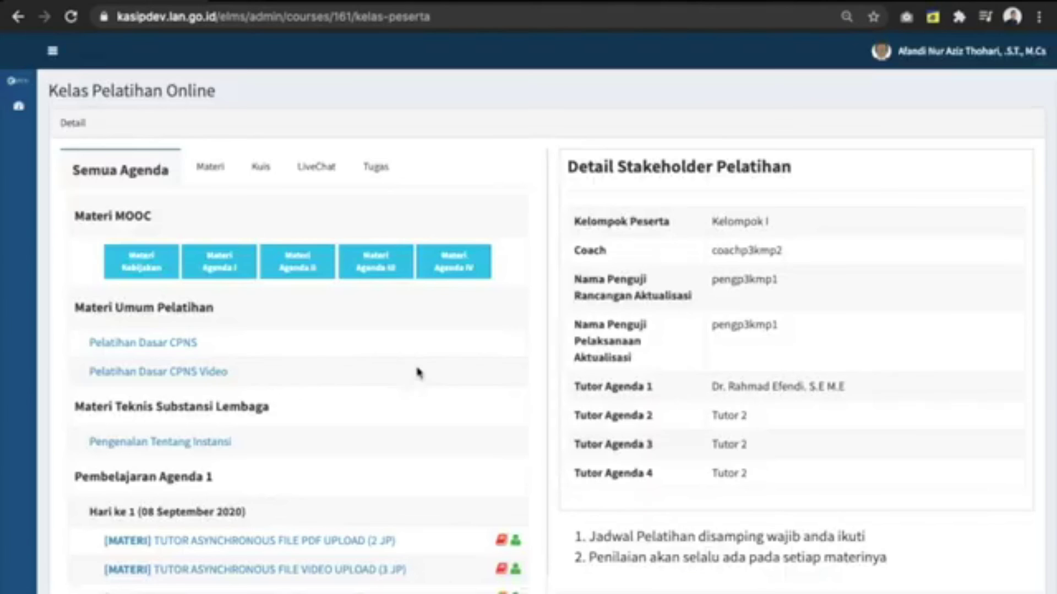
Step: Locate Evaluasi Akademik in the agenda and open the exam
scroll(361, 365, down, 2)
scroll(549, 350, down, 5)
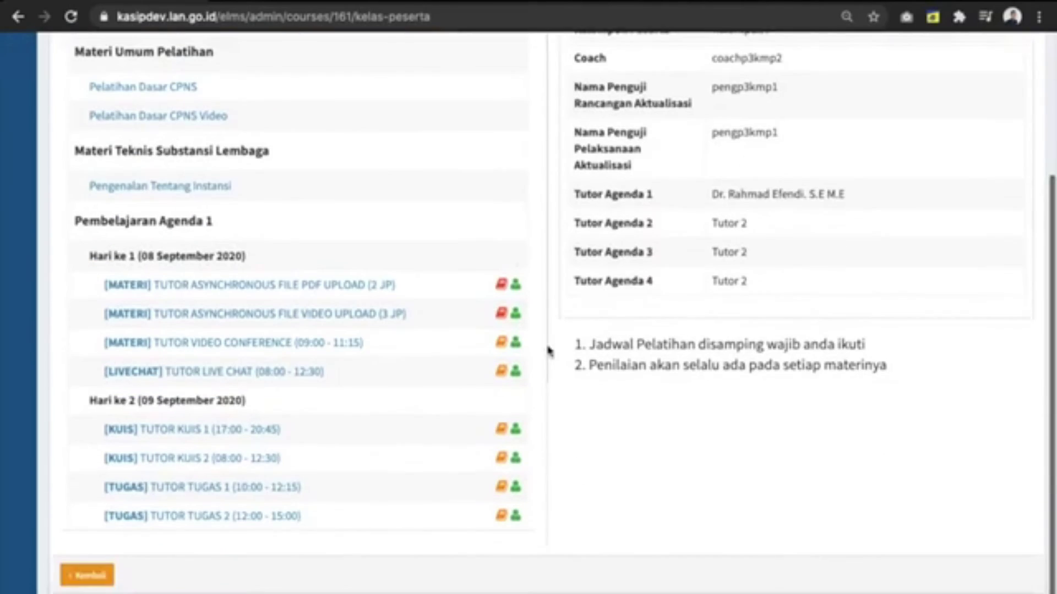
scroll(389, 353, down, 10)
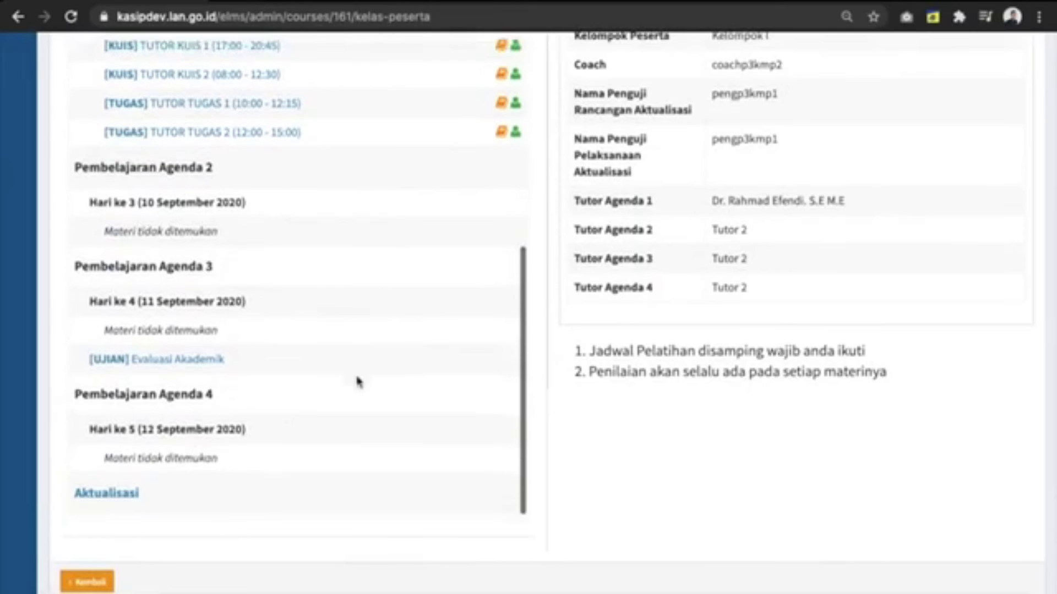
scroll(358, 380, up, 3)
scroll(358, 379, down, 1)
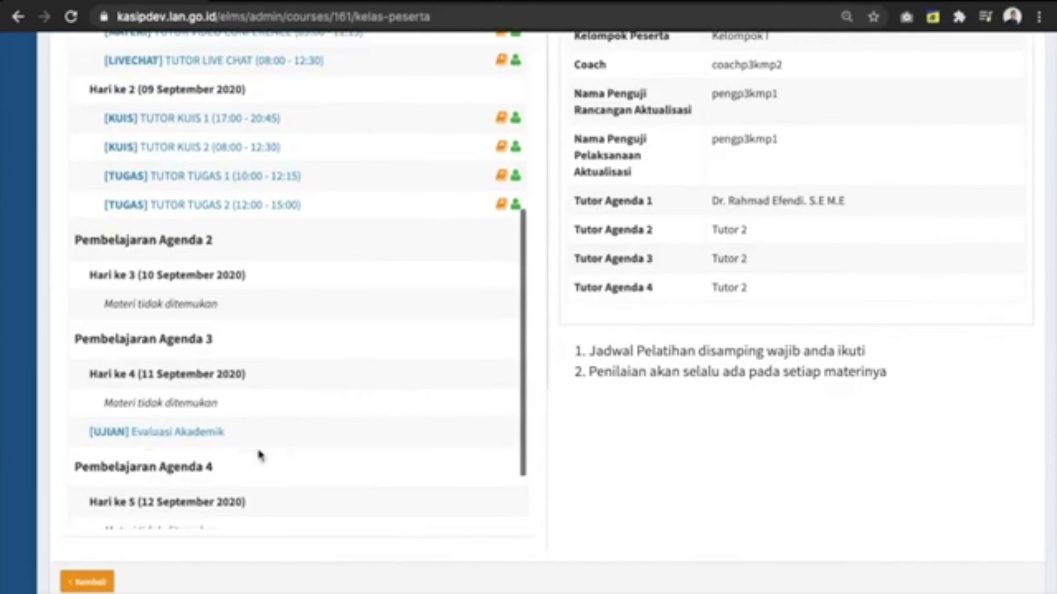
scroll(264, 396, up, 1)
click(169, 448)
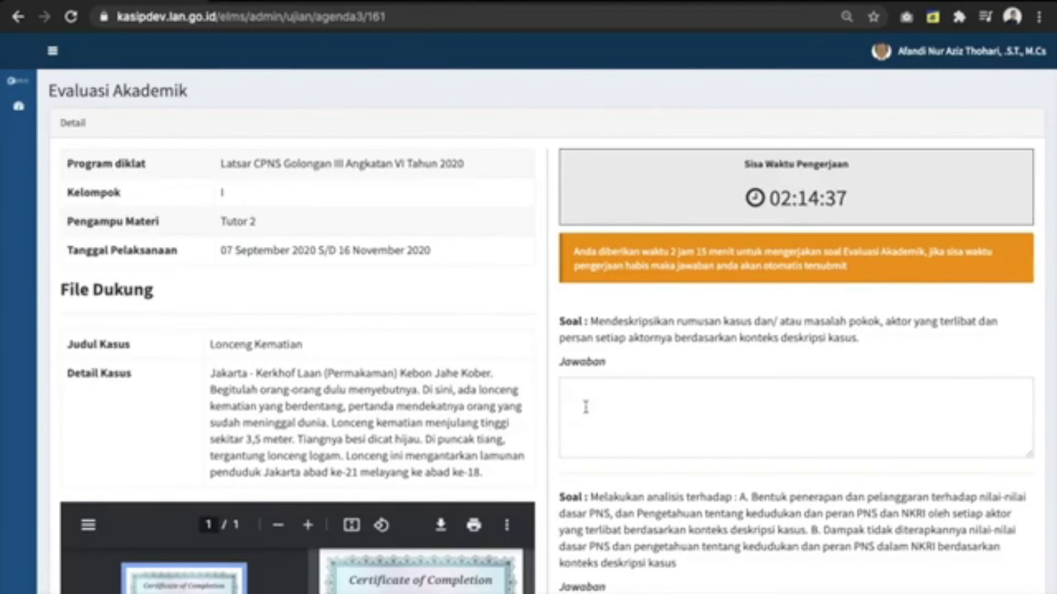
Step: Read through the Detail Kasus case description before answering
scroll(633, 443, down, 3)
scroll(632, 443, up, 1)
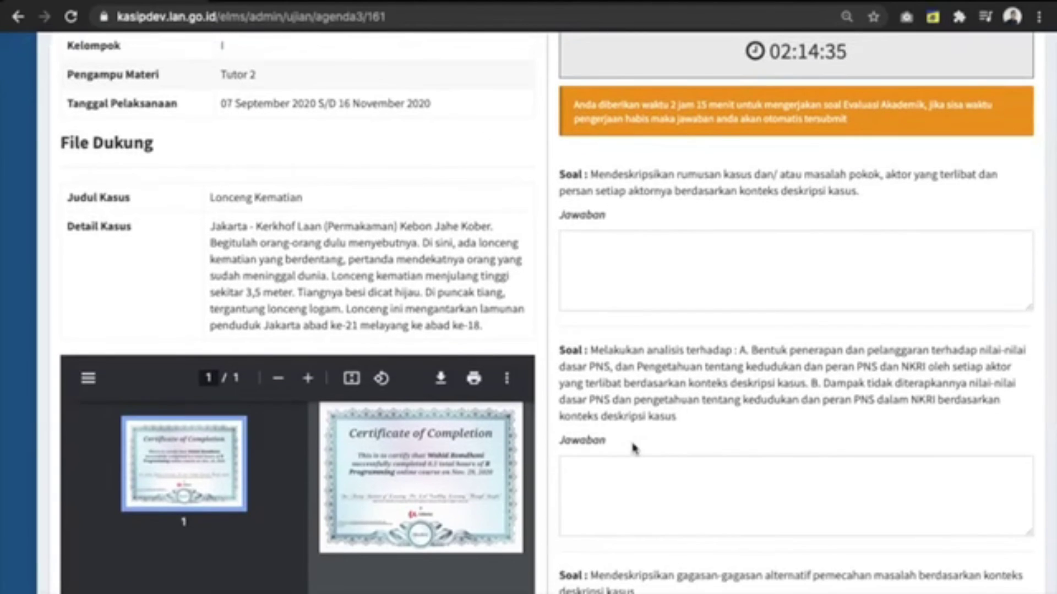
scroll(638, 429, up, 1)
click(655, 286)
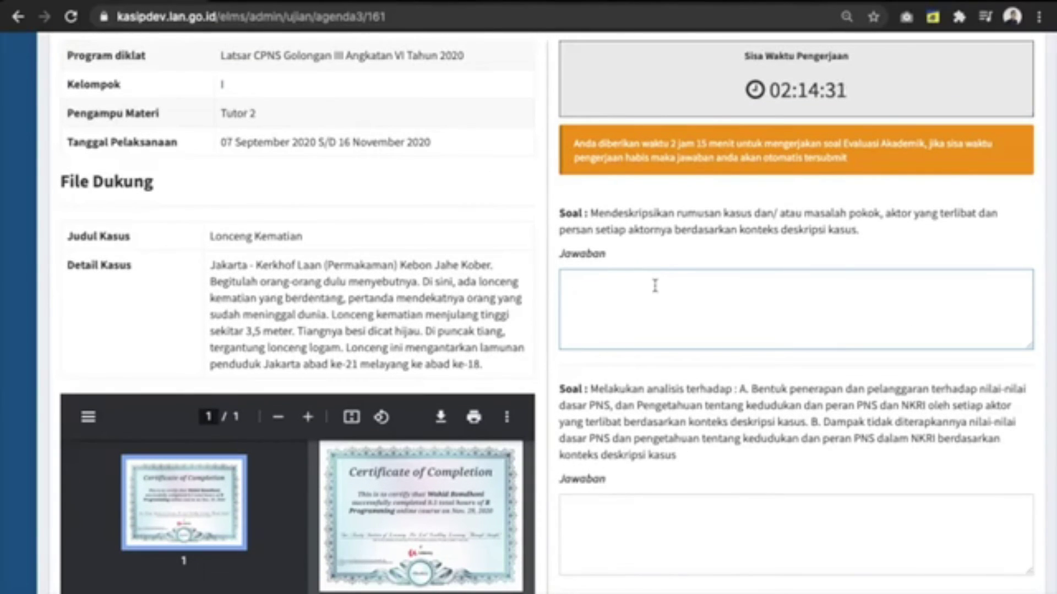
click(257, 260)
drag(257, 259, 455, 326)
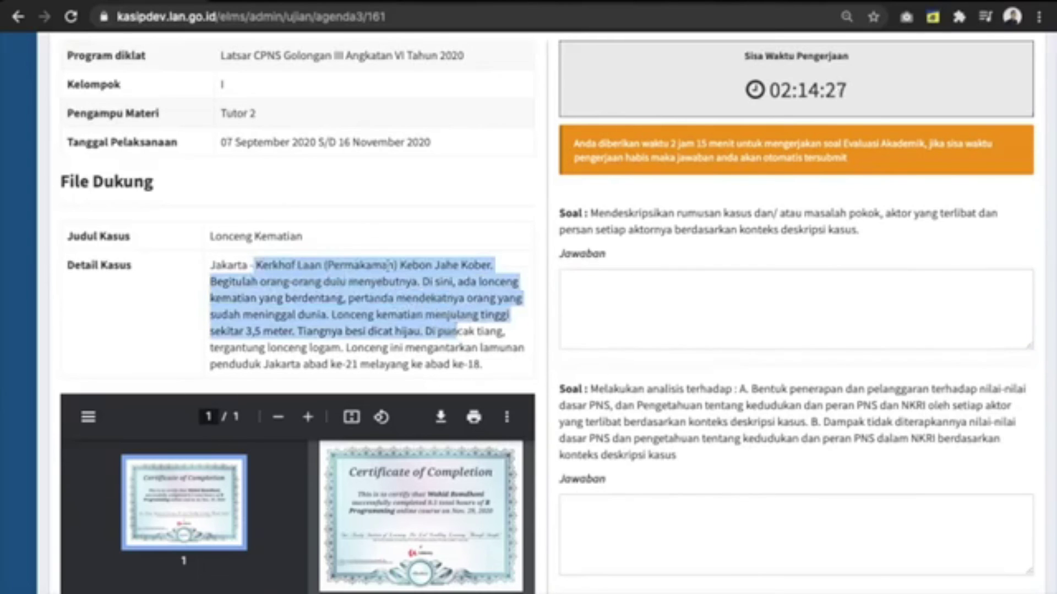
scroll(389, 266, up, 1)
click(273, 291)
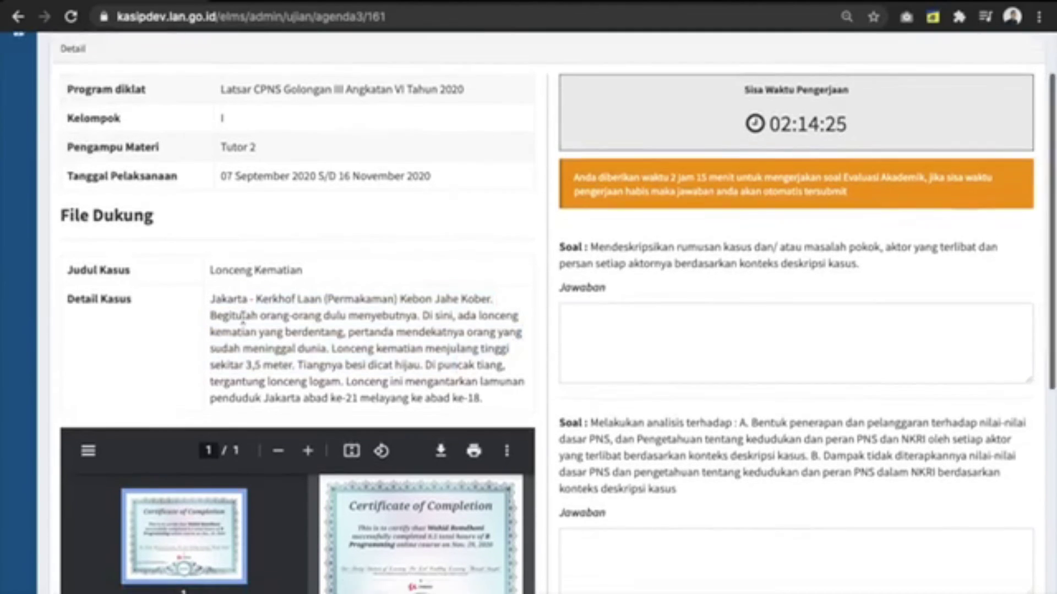
scroll(242, 319, down, 1)
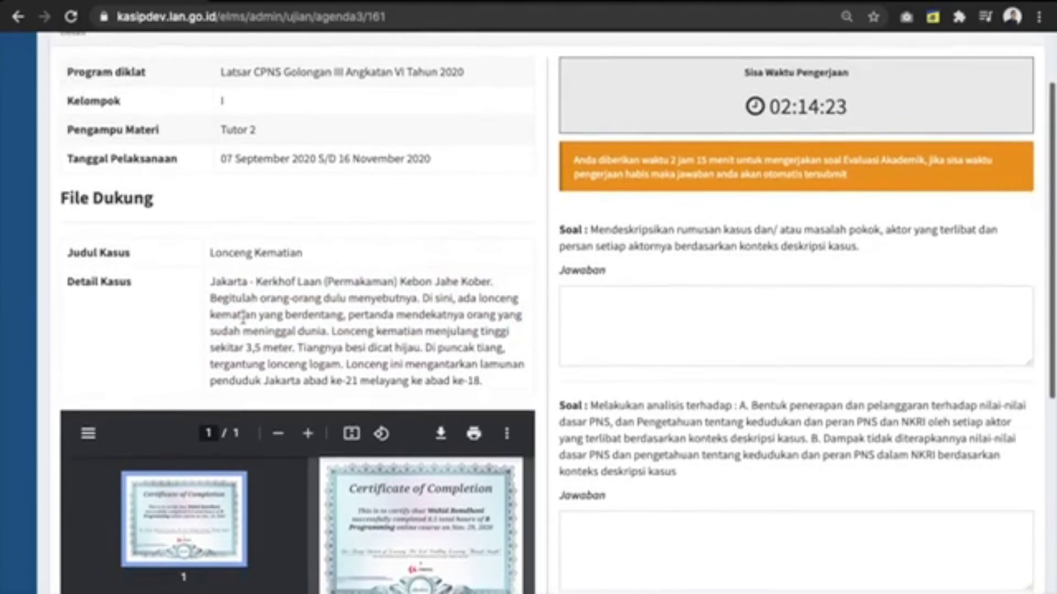
scroll(242, 320, down, 1)
Step: Type 'contoh jawaban' in the first Jawaban box and paste it into the second
click(625, 325)
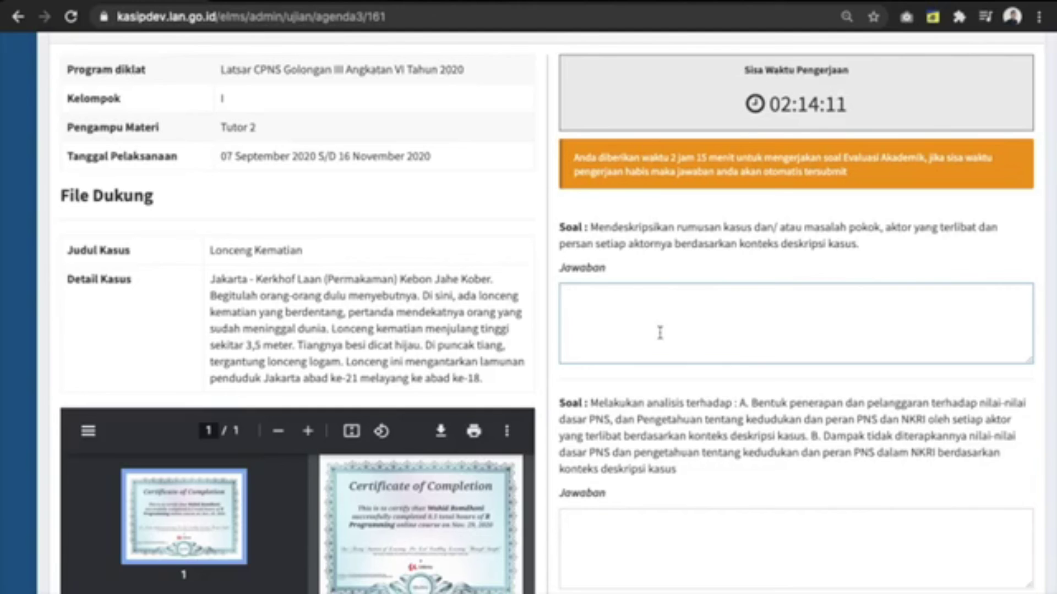
text(contoh jawaban)
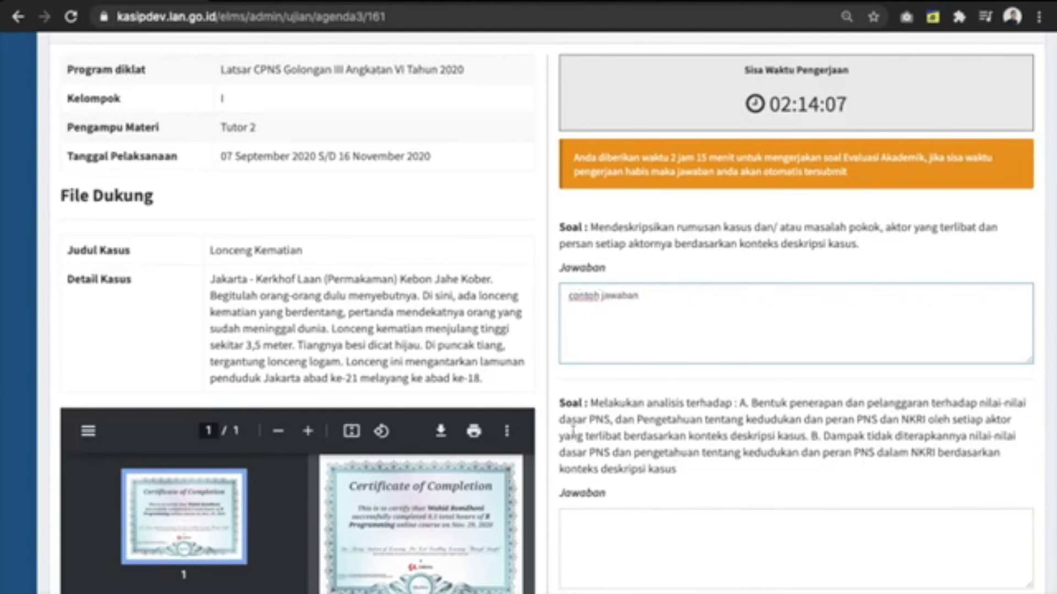
key(ctrl+a)
key(ctrl+c)
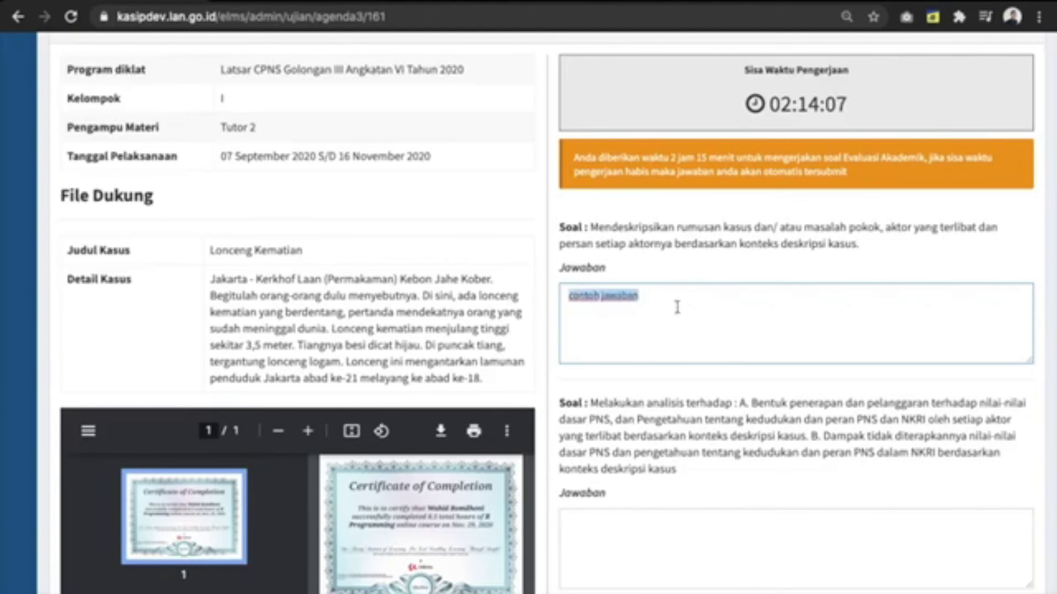
scroll(638, 518, down, 1)
scroll(639, 518, down, 2)
click(639, 518)
key(ctrl+v)
Step: Paste the same answer into the remaining Jawaban boxes and save the exam
scroll(656, 502, down, 3)
click(641, 467)
key(ctrl+v)
scroll(633, 518, down, 3)
click(633, 518)
key(ctrl+v)
click(1003, 586)
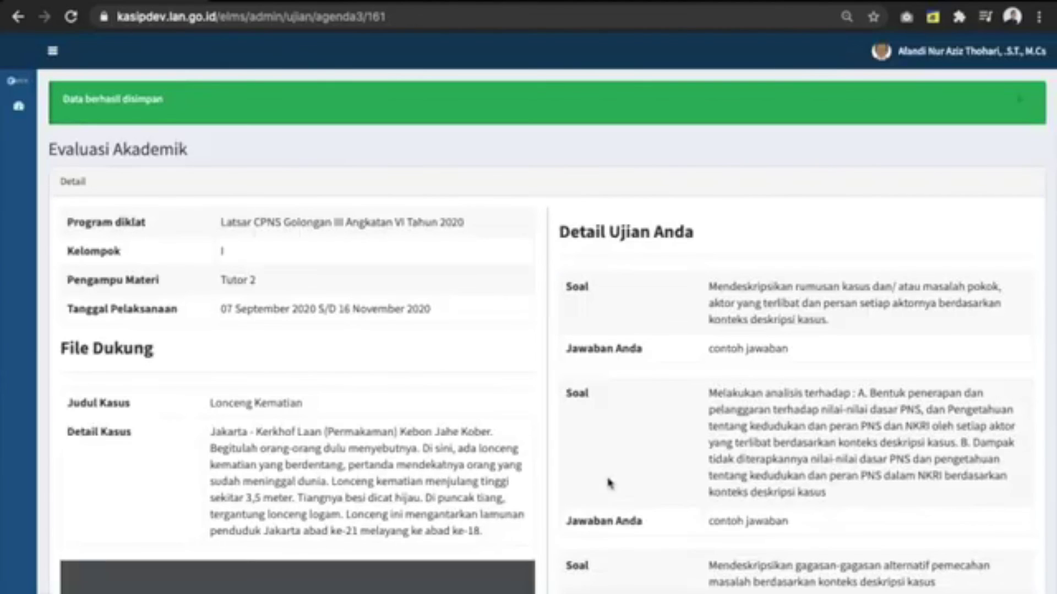
scroll(723, 312, down, 9)
scroll(613, 372, down, 1)
Step: Review the Evaluasi Akademik results page, then return to the course page
click(87, 582)
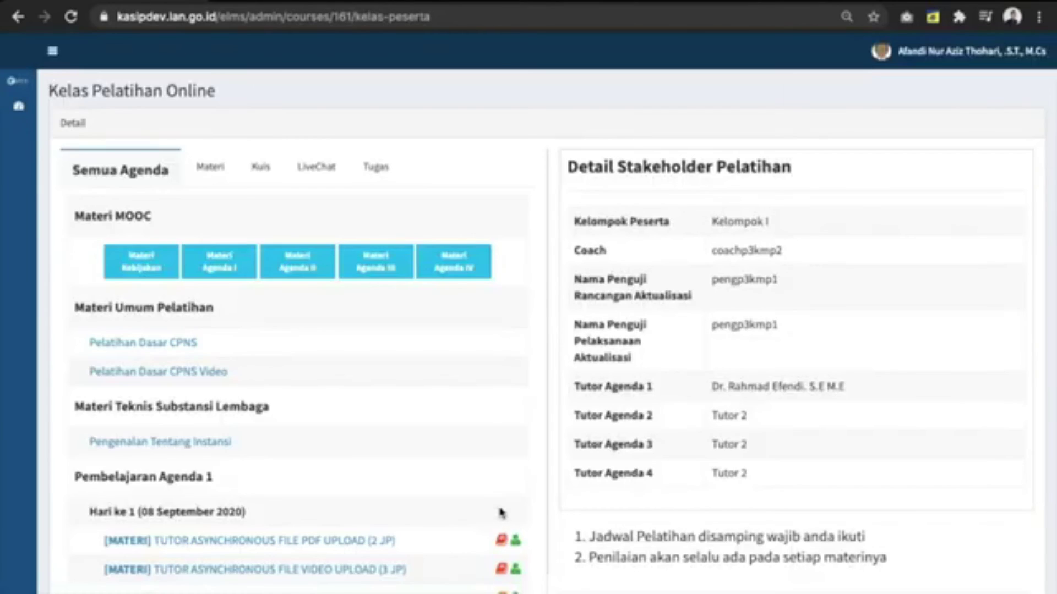
scroll(500, 512, down, 10)
scroll(457, 396, up, 3)
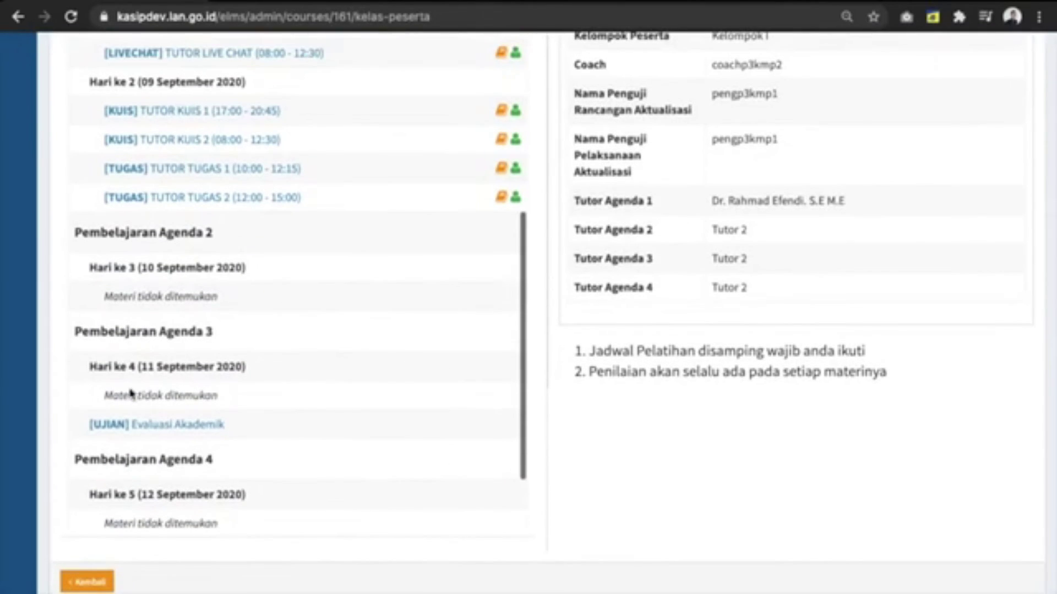
click(204, 429)
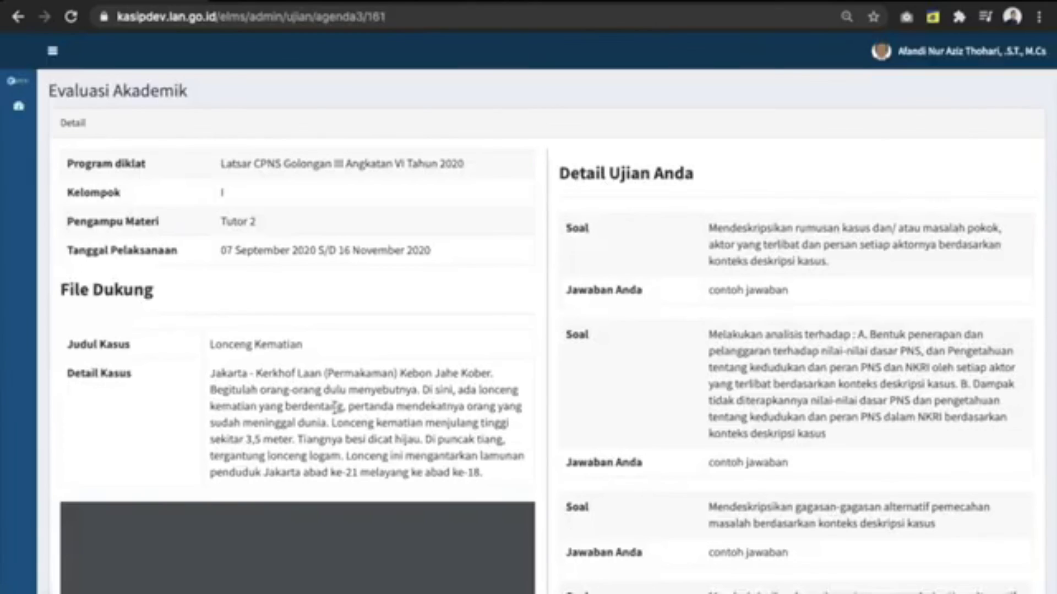
scroll(334, 408, down, 6)
scroll(334, 407, up, 2)
click(103, 578)
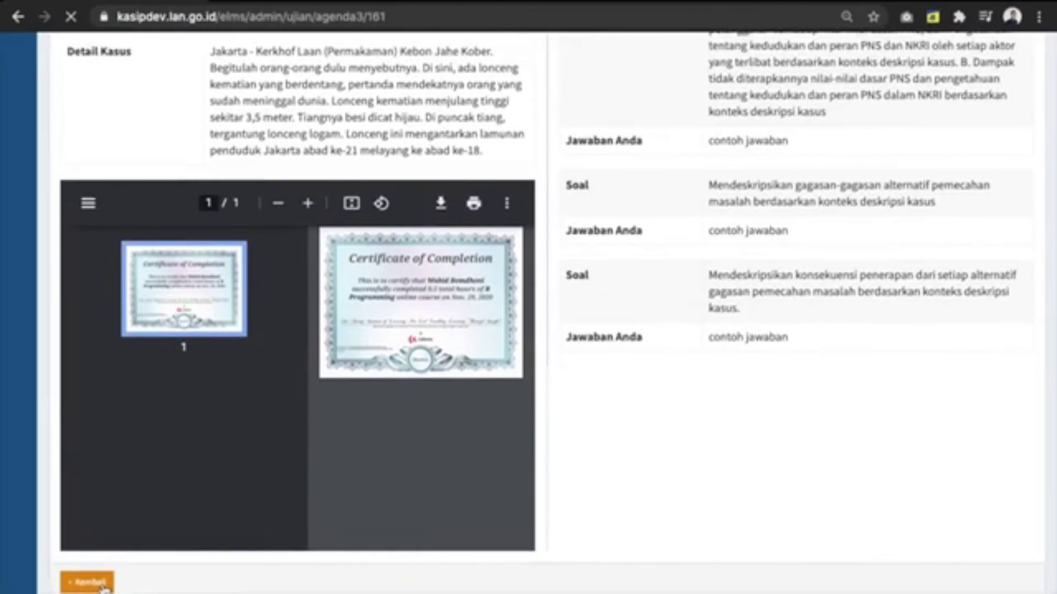
scroll(103, 579, down, 8)
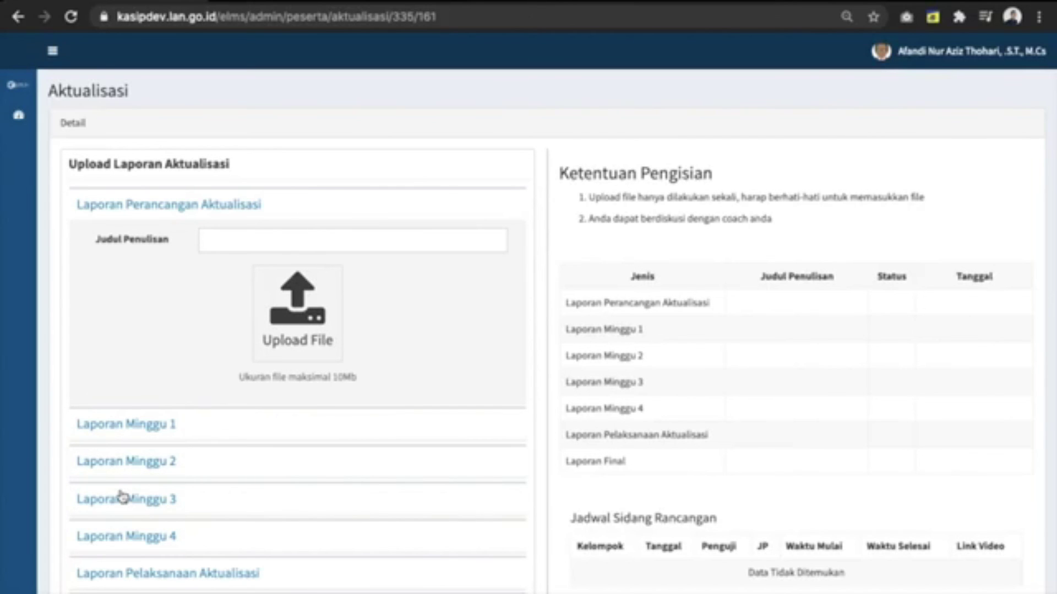
scroll(241, 434, down, 3)
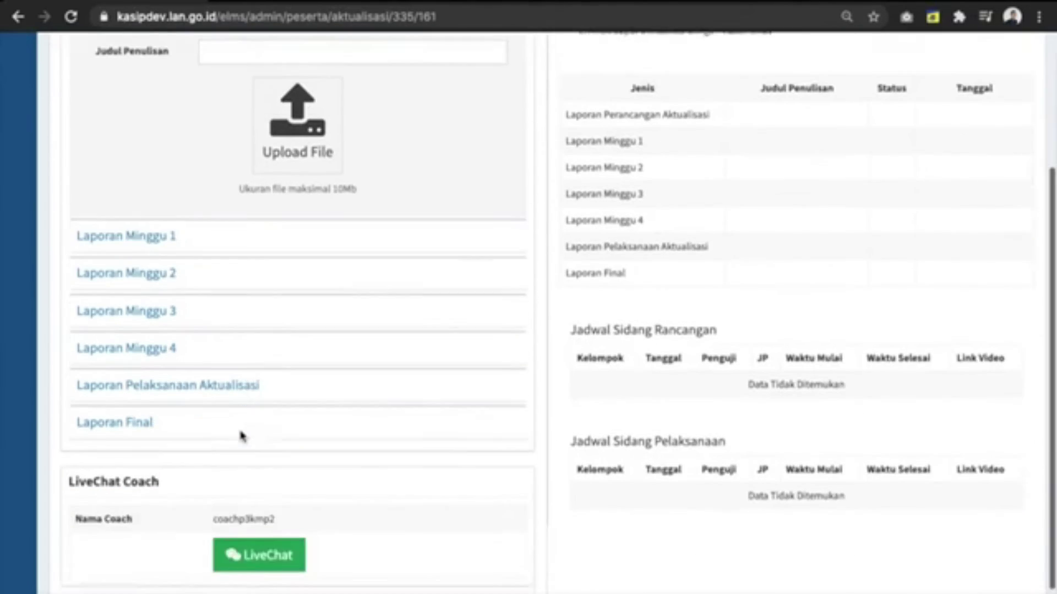
scroll(197, 200, up, 1)
click(176, 90)
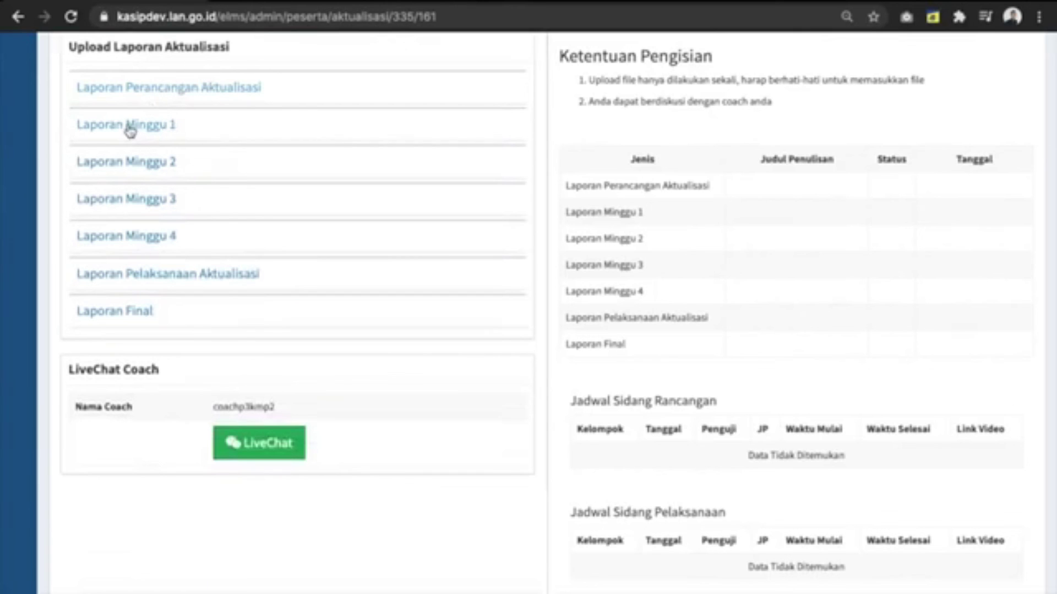
click(148, 317)
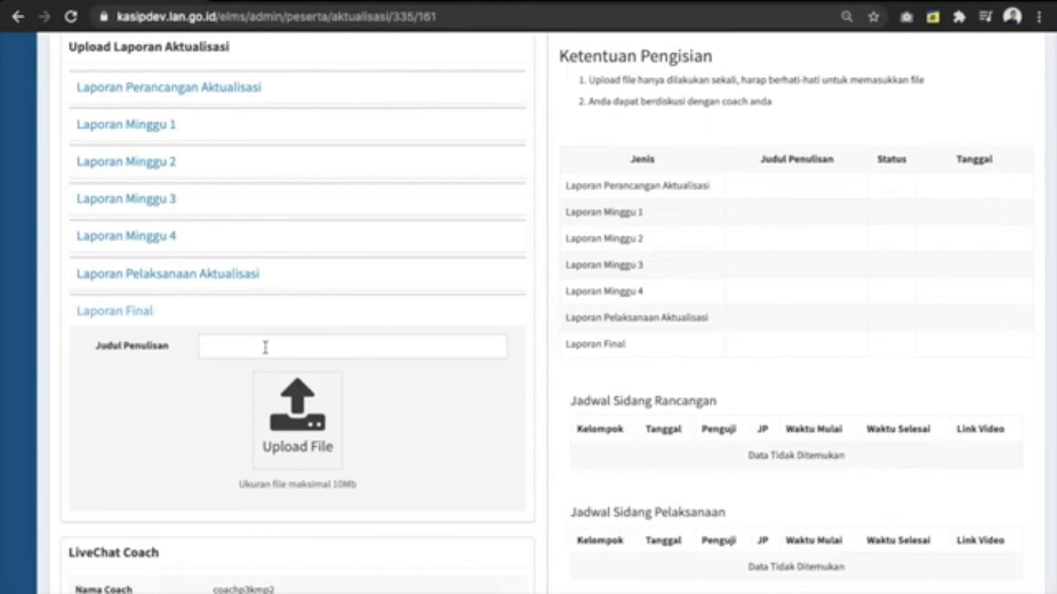
scroll(266, 348, up, 1)
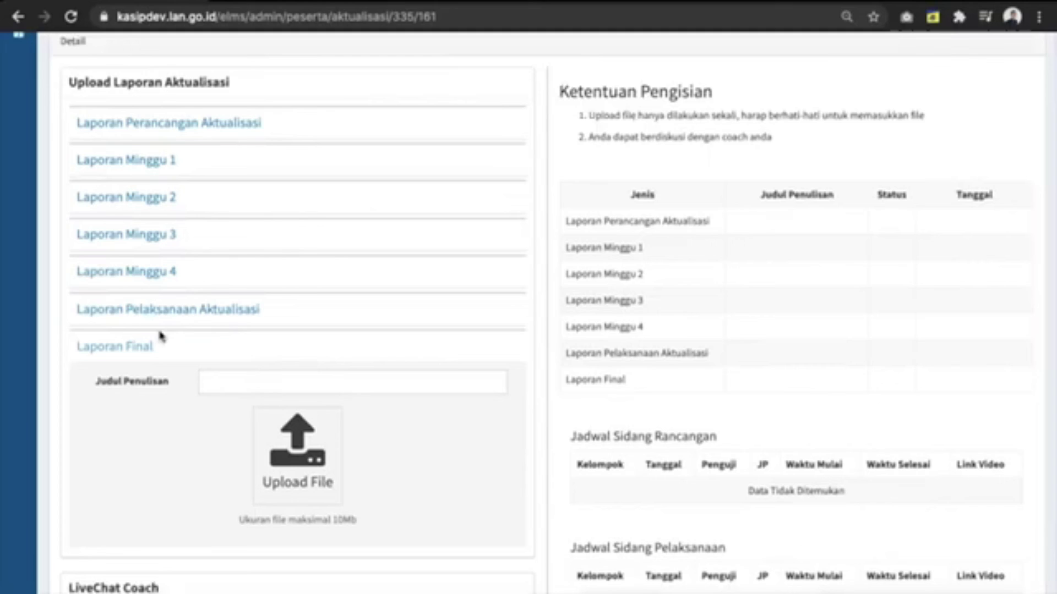
click(142, 350)
scroll(206, 307, up, 2)
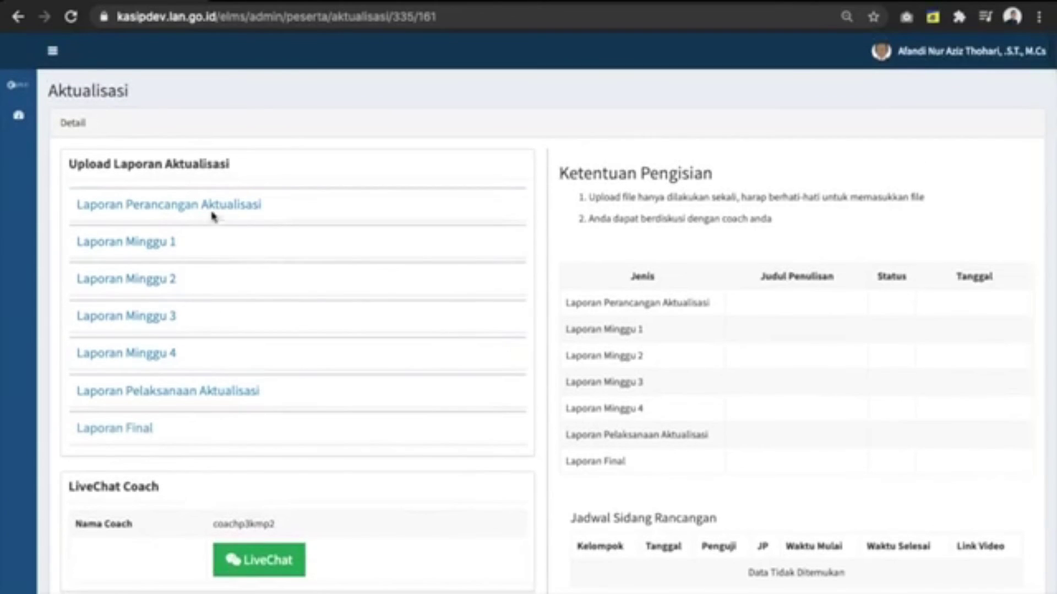
Step: Attach Example File PDF.pdf under Laporan Perancangan Aktualisasi and title it 'Penulisan Test'
click(211, 207)
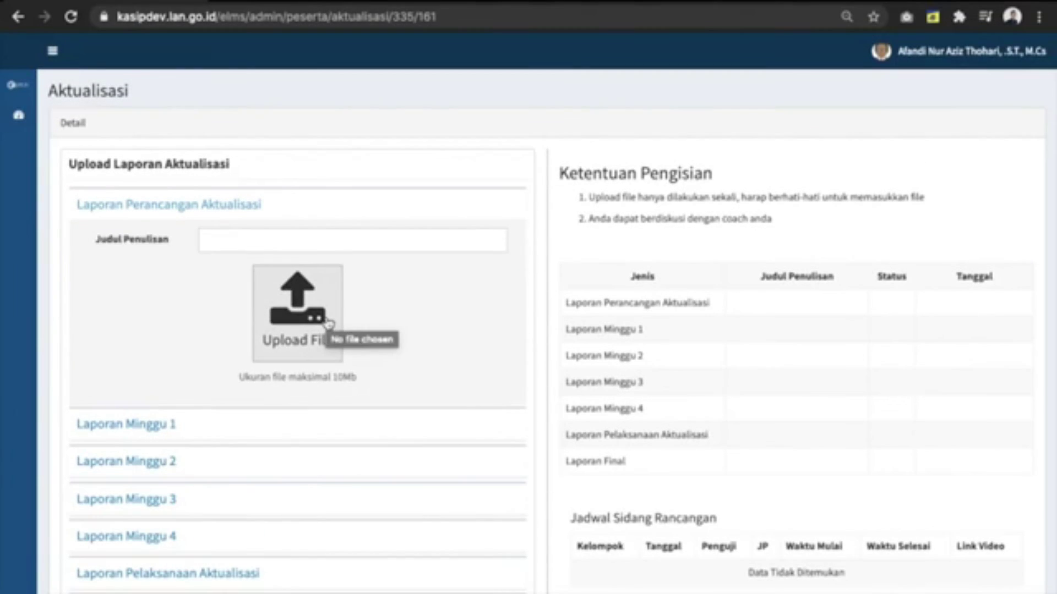
click(329, 324)
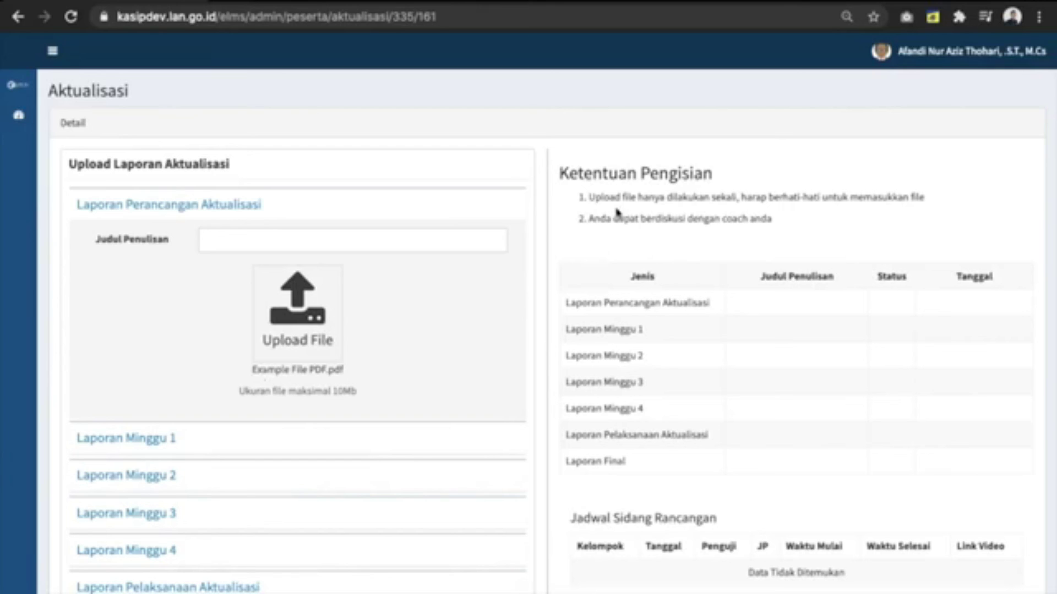
click(432, 234)
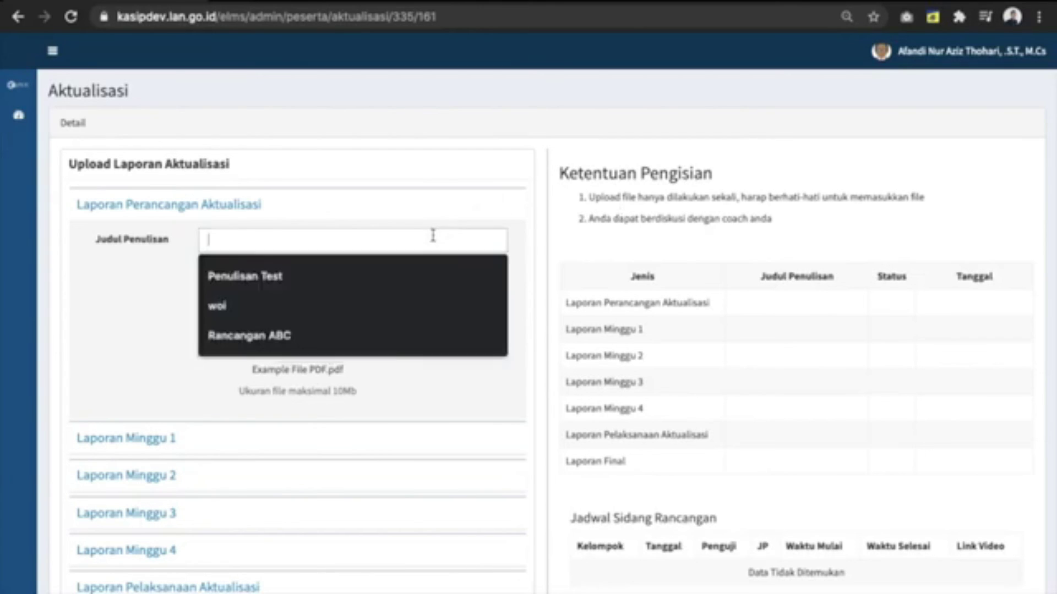
click(354, 182)
click(313, 240)
text(penulisan)
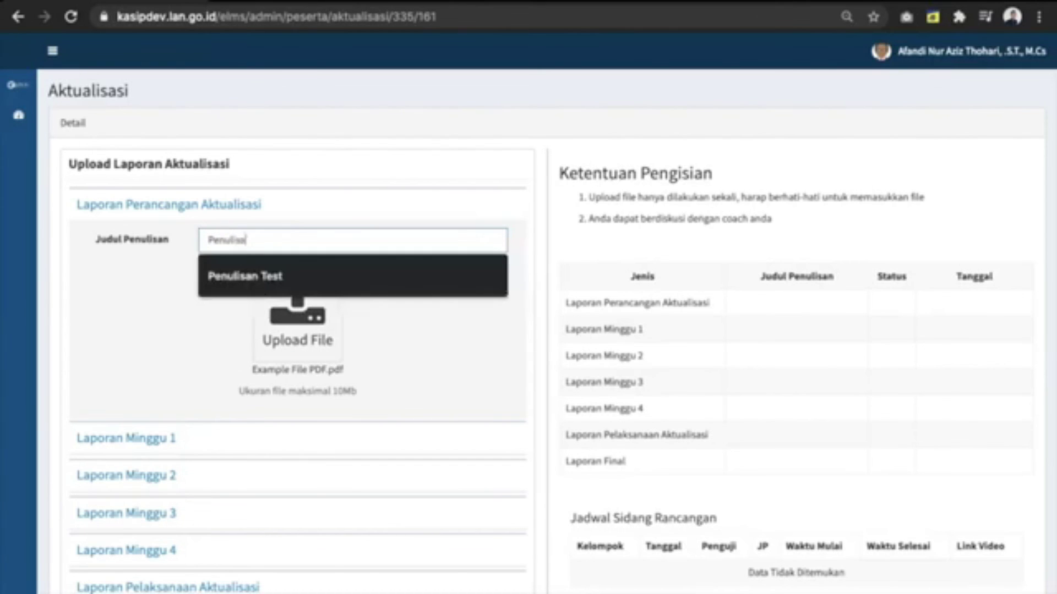
text( Test)
Step: Check the saved Penulisan Test row in the report status table
scroll(354, 308, down, 5)
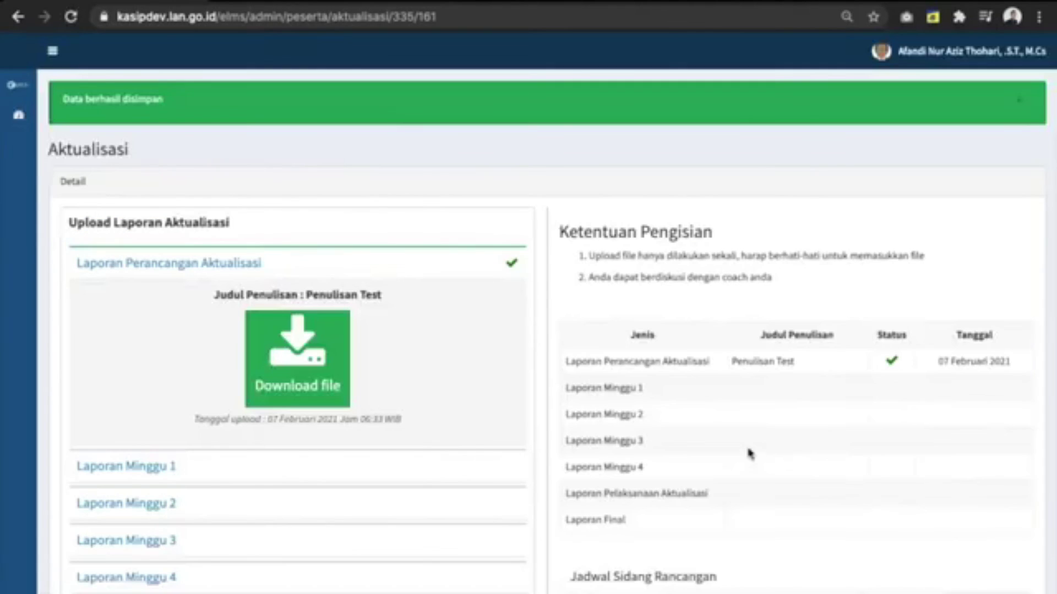
drag(583, 365, 993, 366)
click(875, 426)
scroll(858, 435, down, 5)
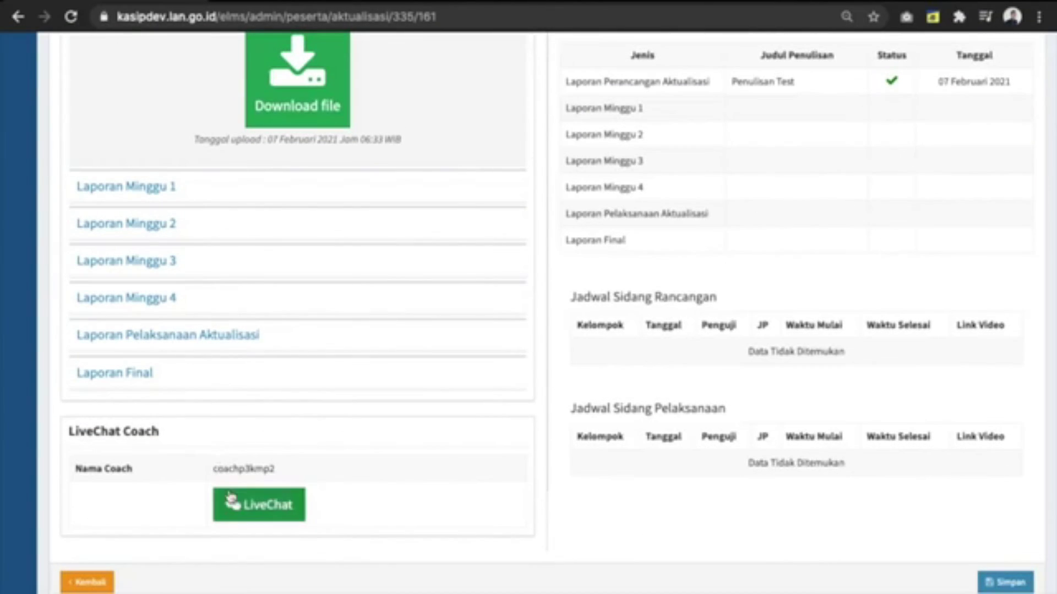
Step: Open the coach LiveChat, then go back to Aktualisasi and expand Laporan Final
click(231, 503)
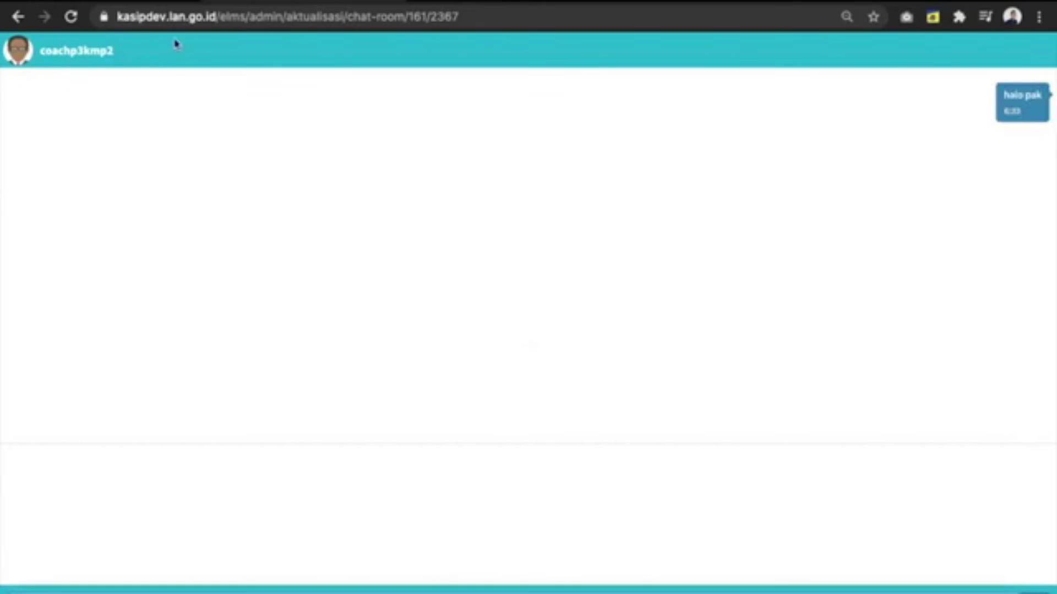
click(141, 2)
scroll(247, 293, up, 5)
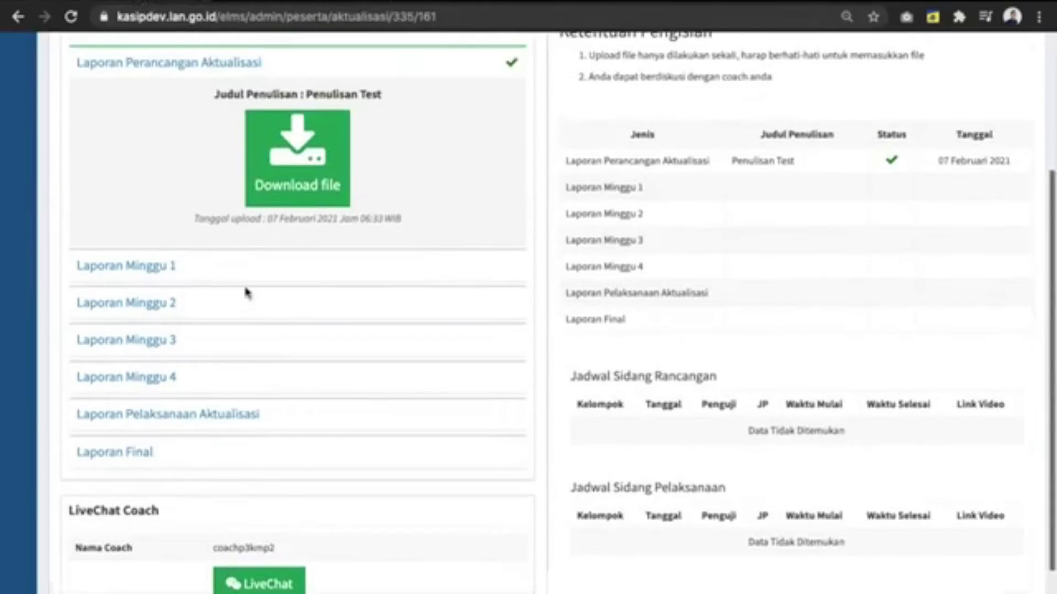
scroll(244, 328, down, 5)
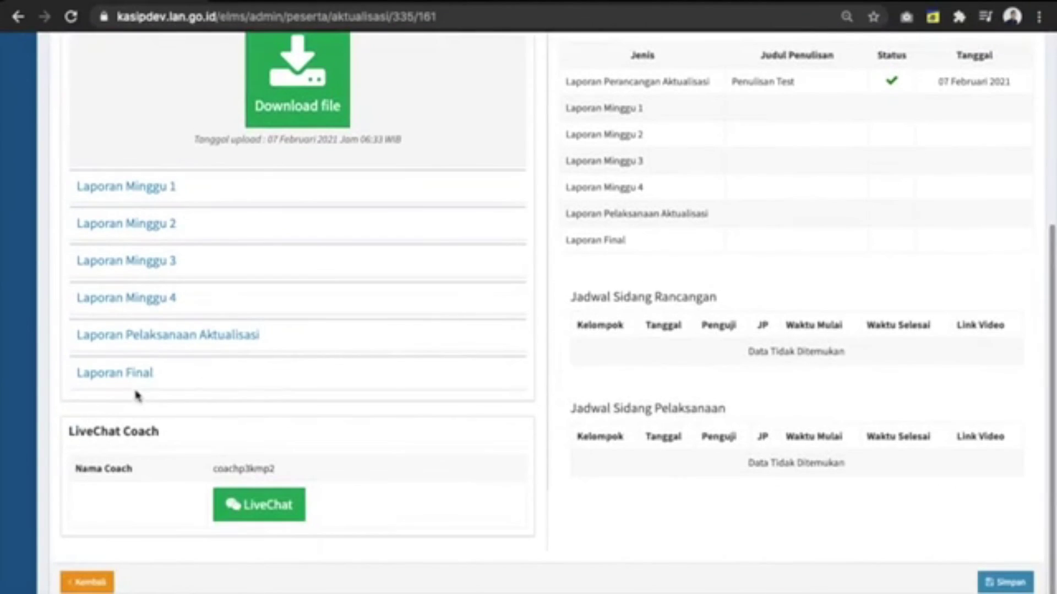
click(135, 375)
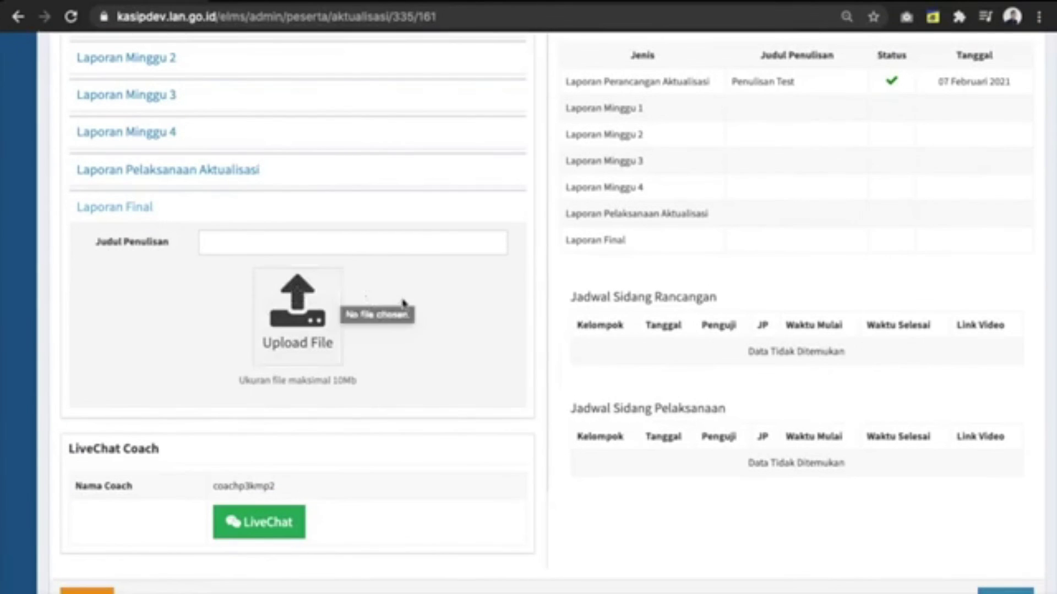
Step: Check the saved report's title and date, then return to the course participant details page
scroll(420, 297, up, 3)
scroll(809, 296, up, 1)
drag(764, 175, 1004, 175)
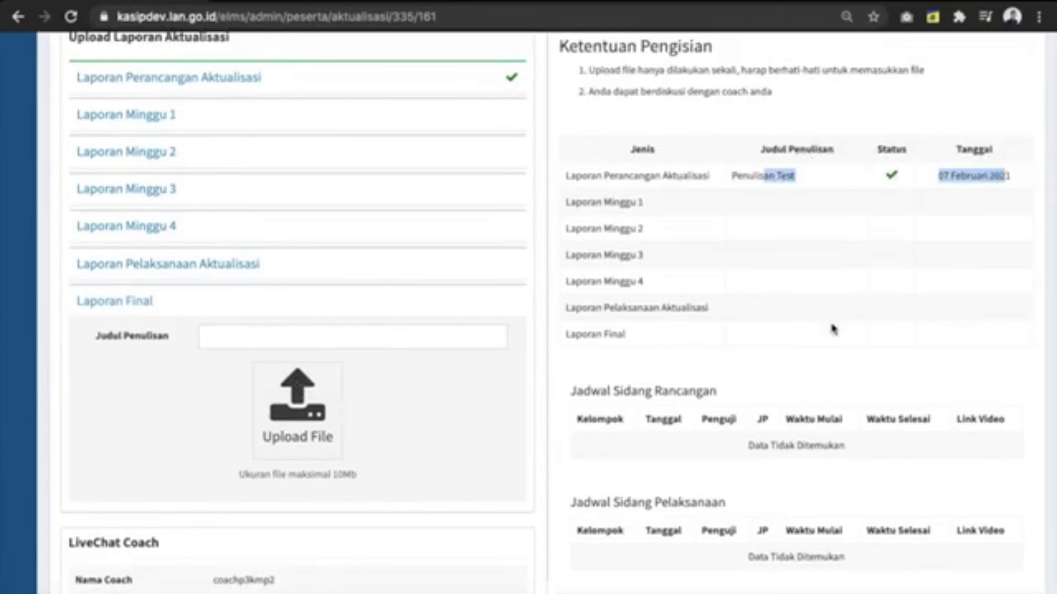
scroll(830, 331, up, 4)
scroll(834, 319, down, 6)
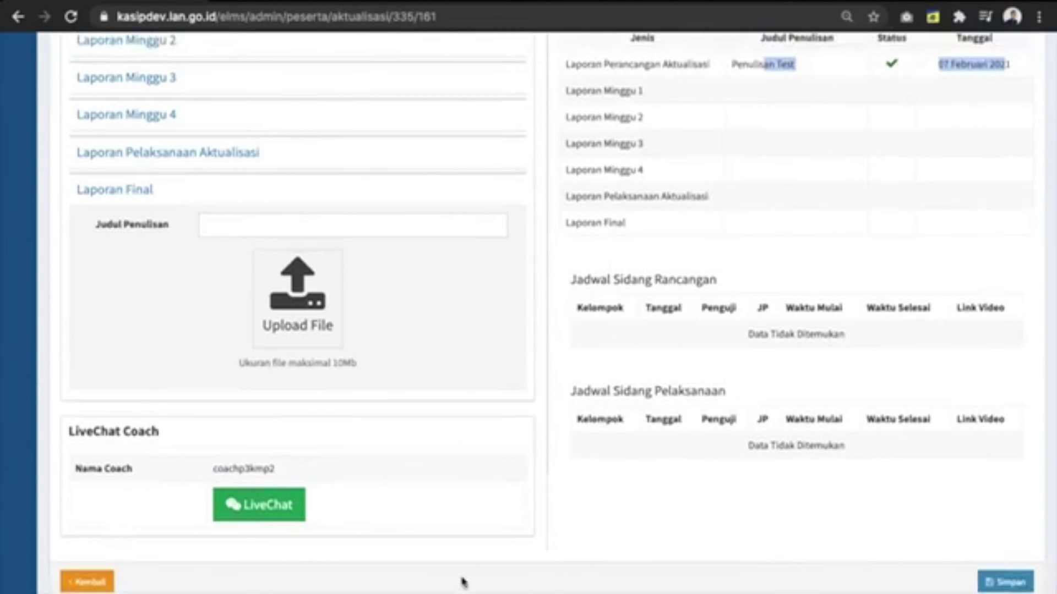
click(103, 581)
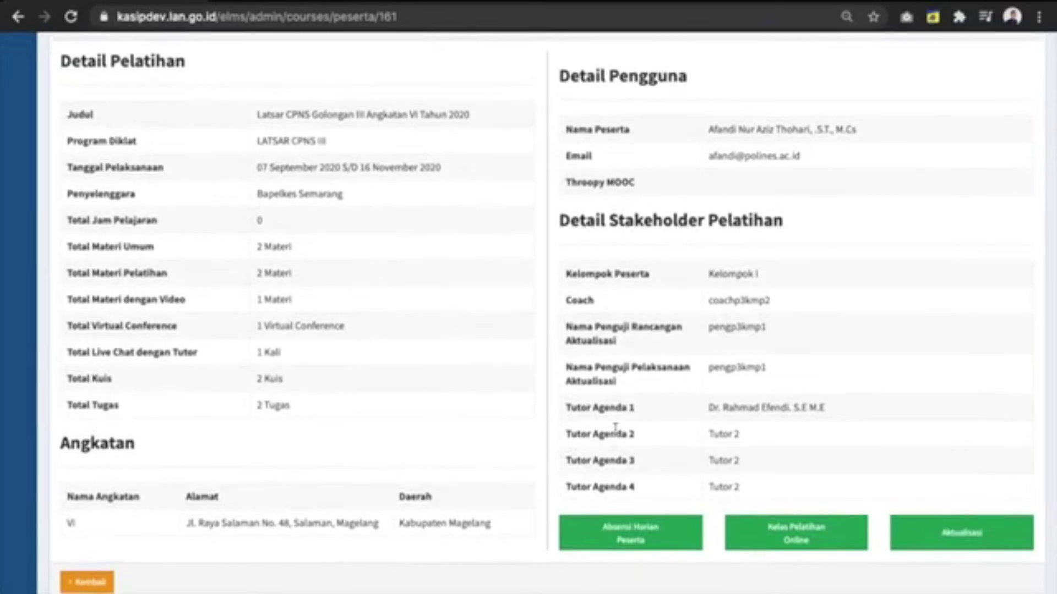
scroll(594, 440, up, 1)
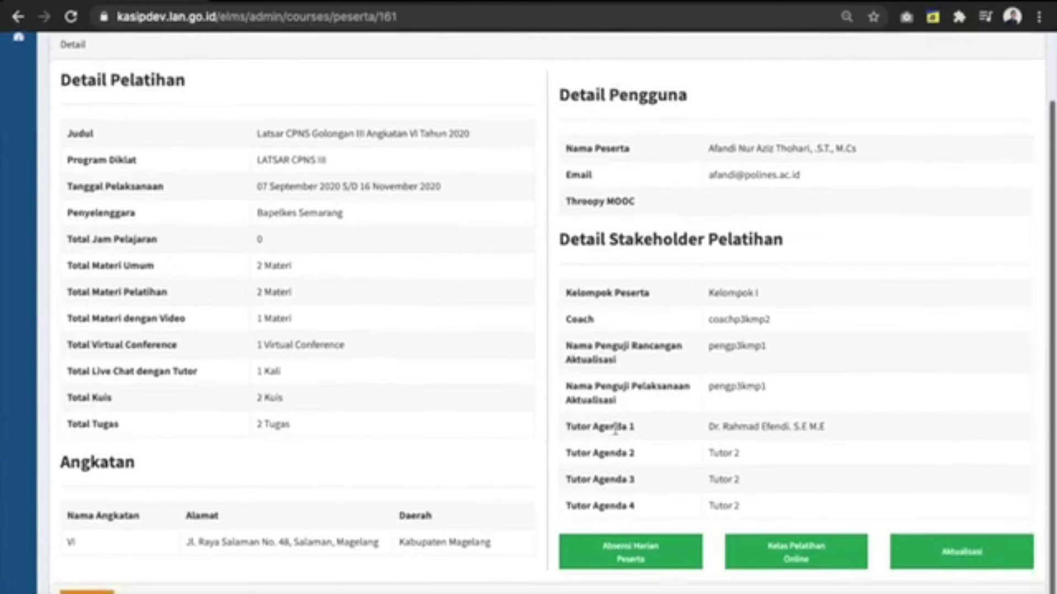
scroll(614, 431, up, 3)
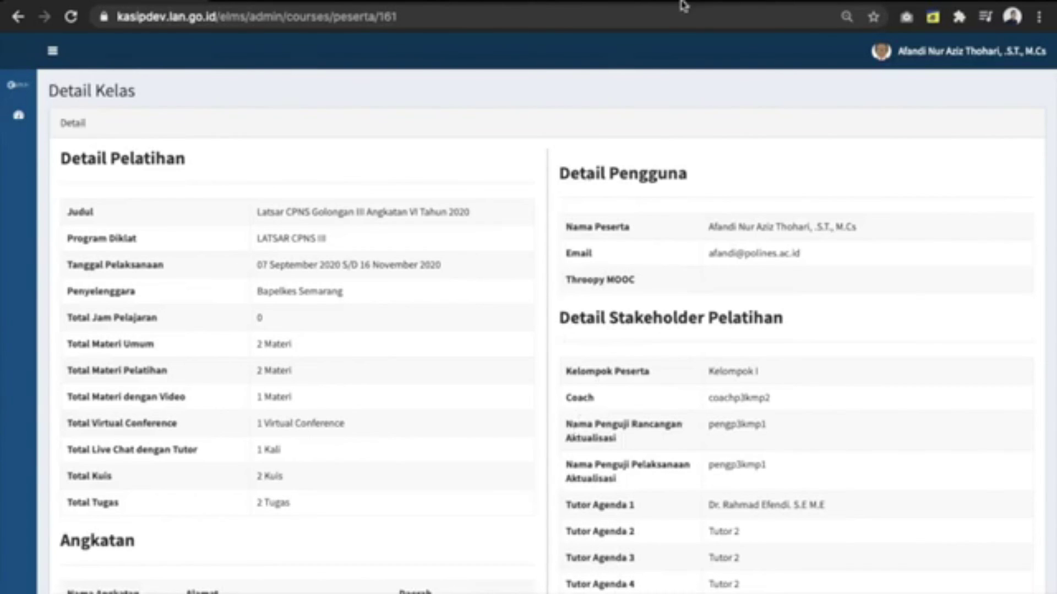
mouse_move(684, 4)
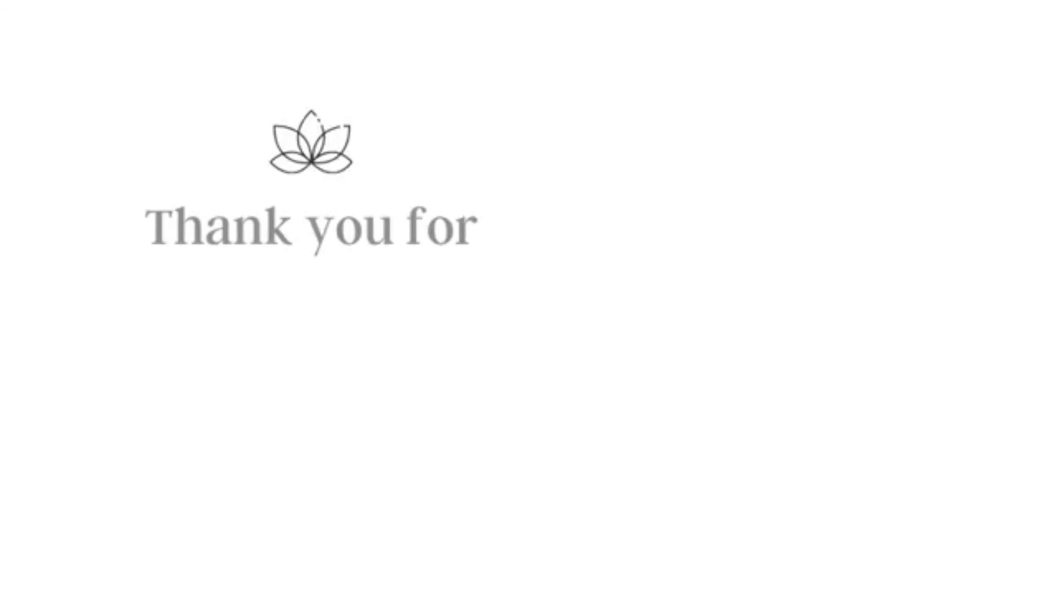